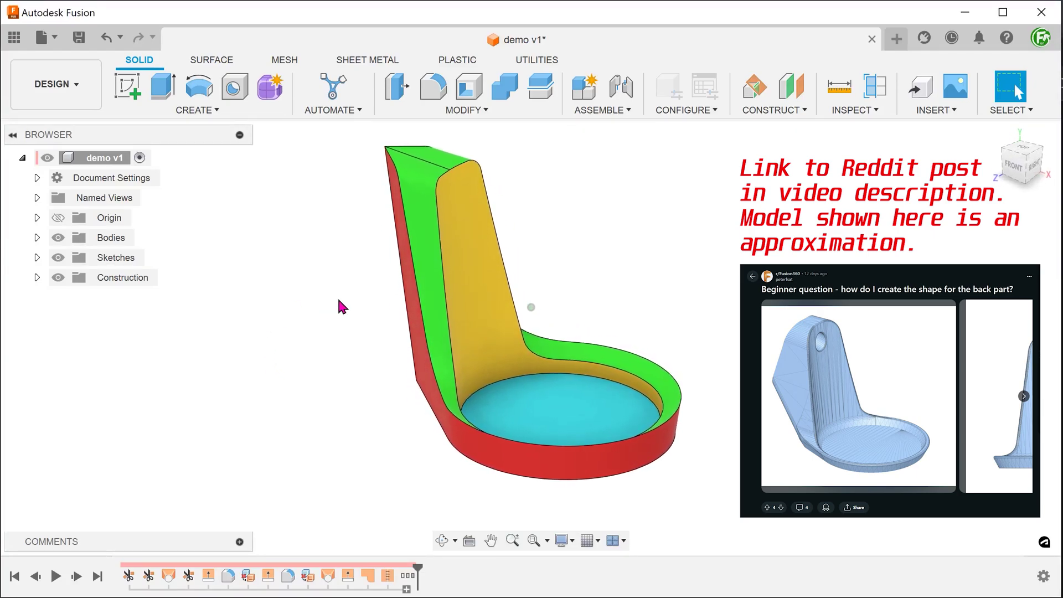
# Inspect the finished seat shell demo from the top rim, side, backrest wall and angled views.
pyautogui.click(426, 307)
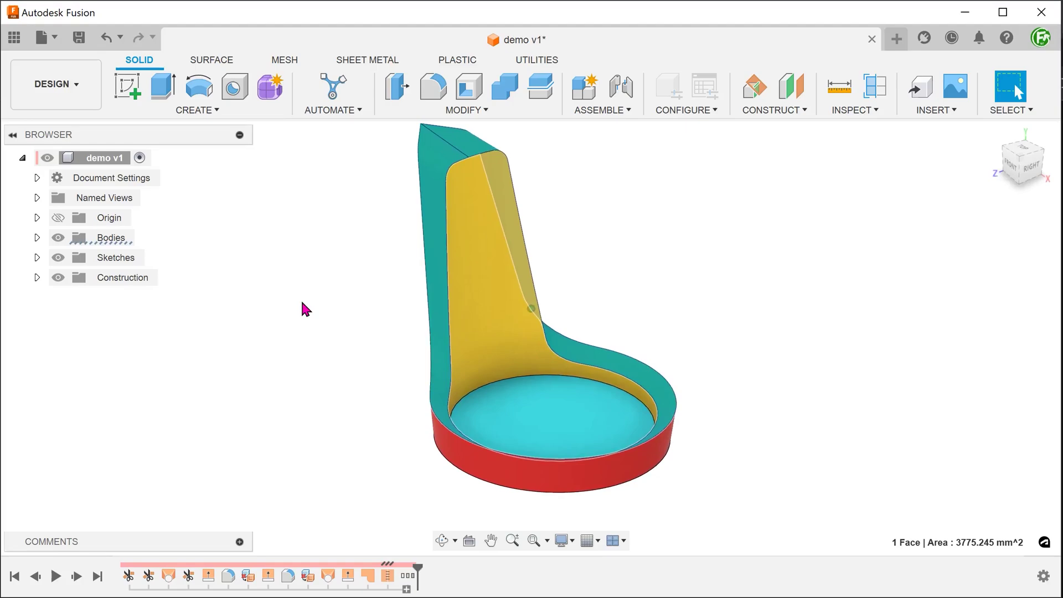
pyautogui.click(307, 309)
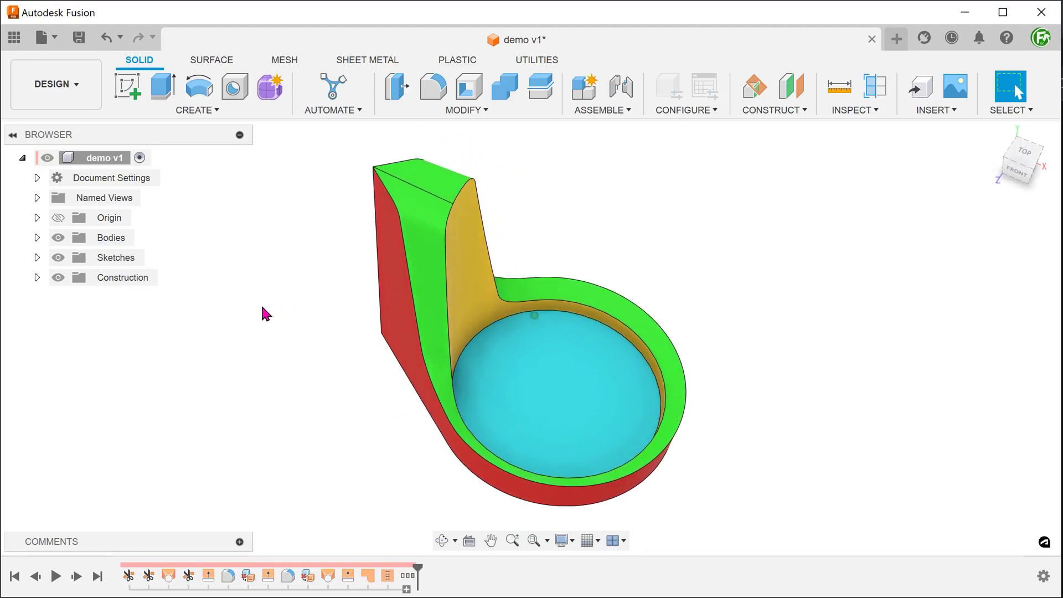
pyautogui.click(455, 314)
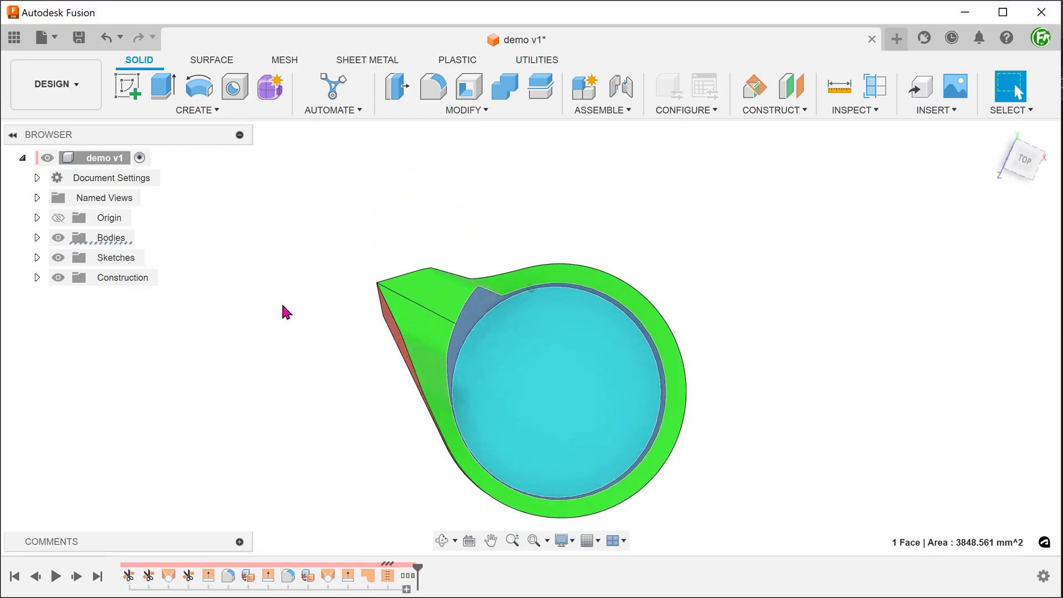
pyautogui.click(284, 311)
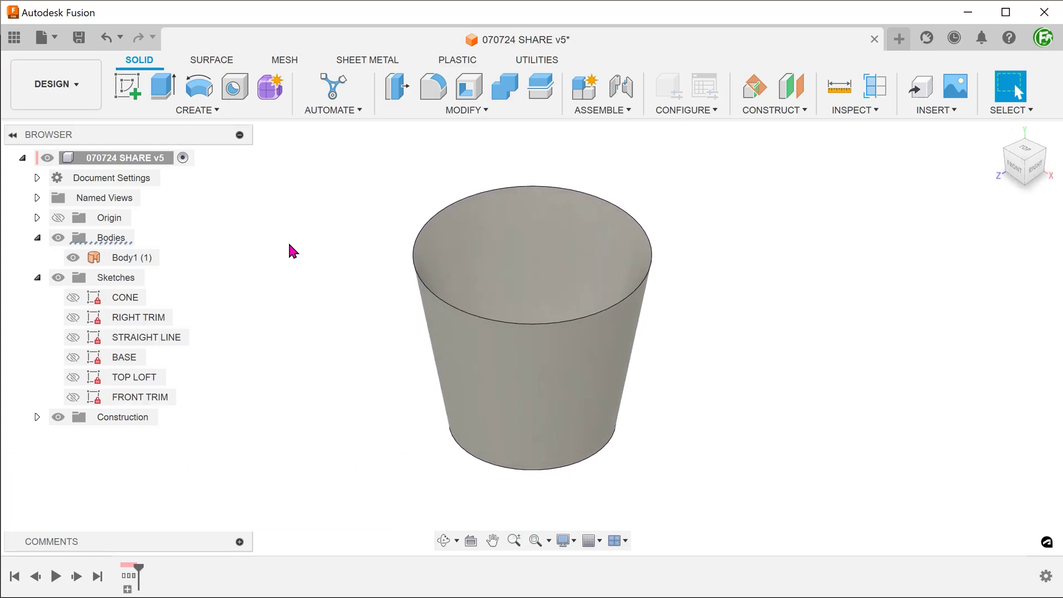
# Make the RIGHT TRIM sketch visible and switch to the Surface tools.
pyautogui.click(74, 318)
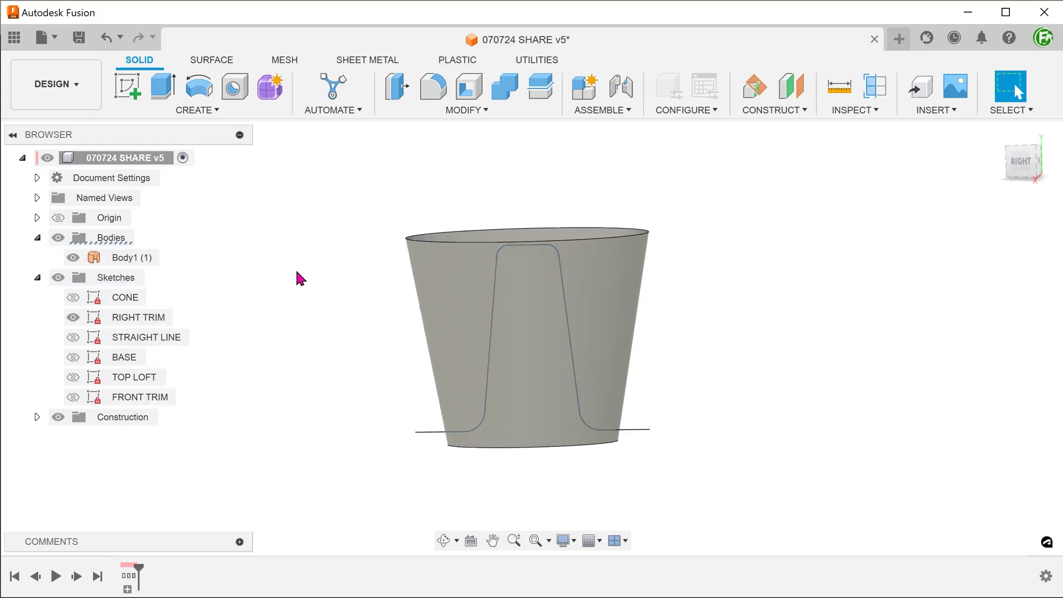
pyautogui.click(209, 65)
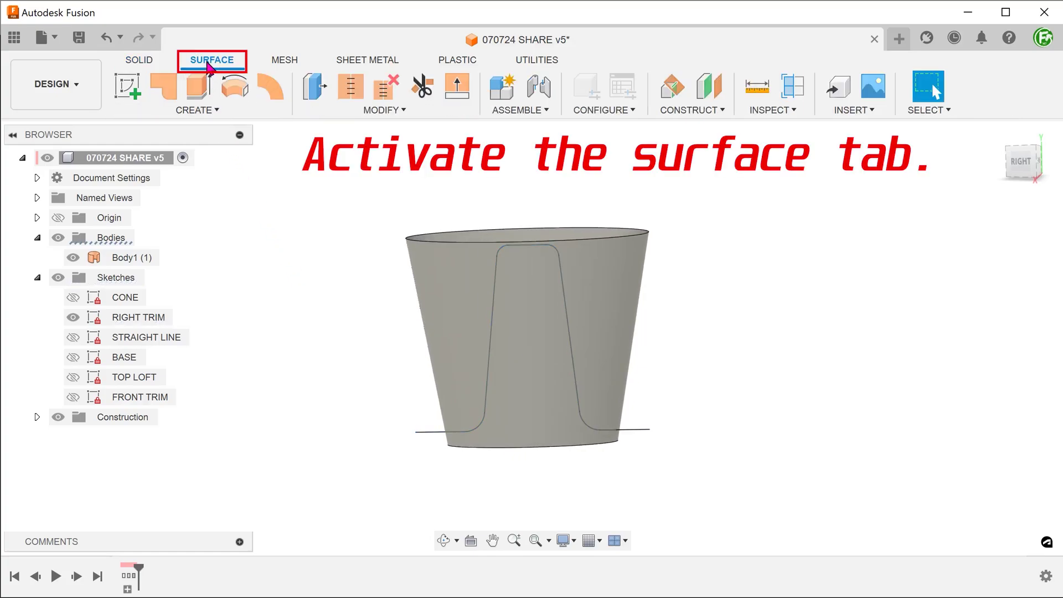
# Trim away the cone's outer region along the RIGHT TRIM sketch, leaving two tall walls.
pyautogui.click(335, 113)
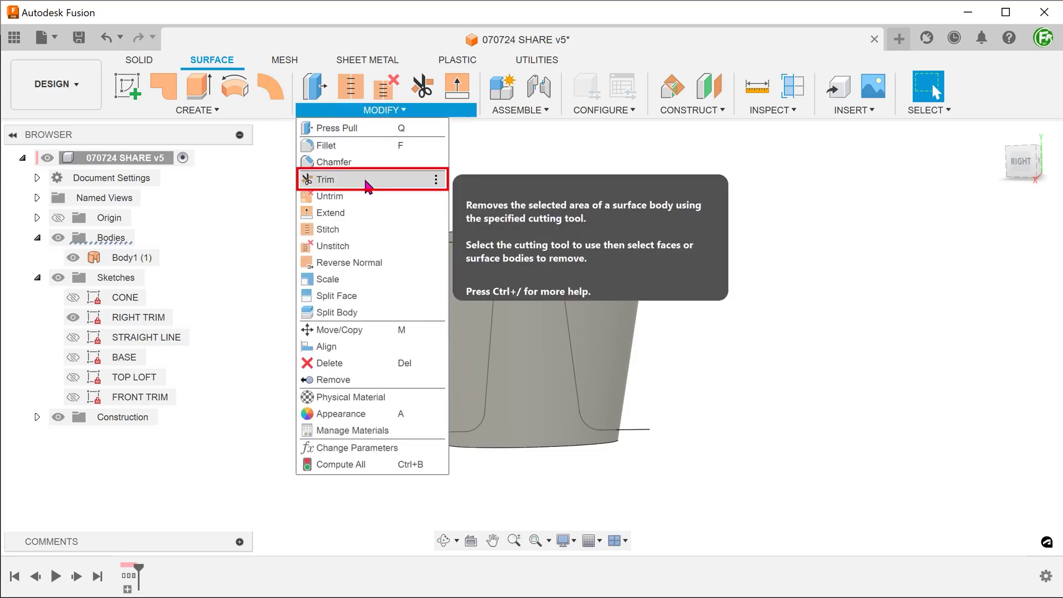
pyautogui.click(366, 180)
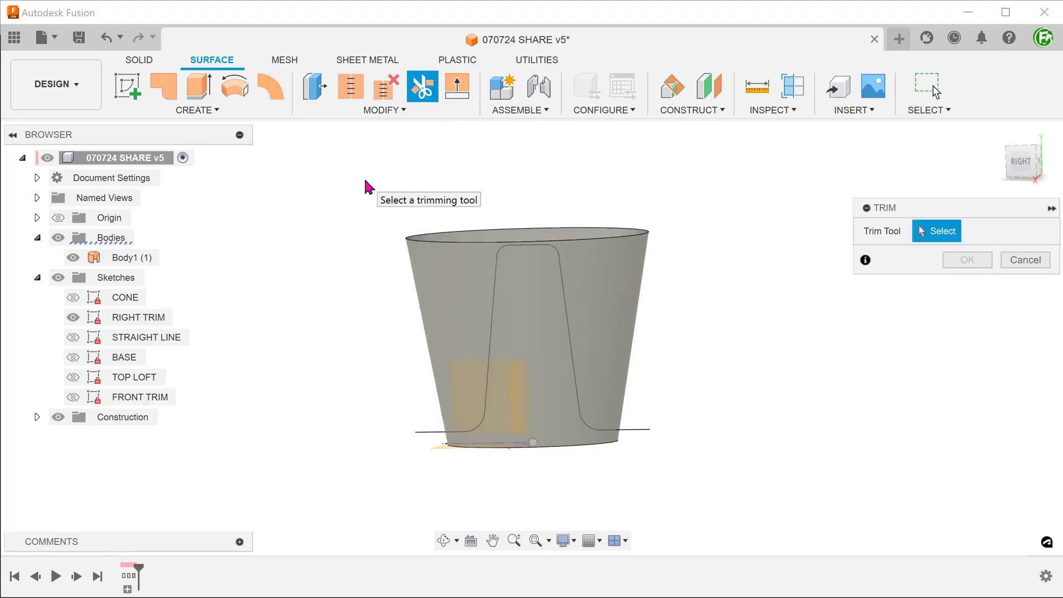
pyautogui.click(426, 439)
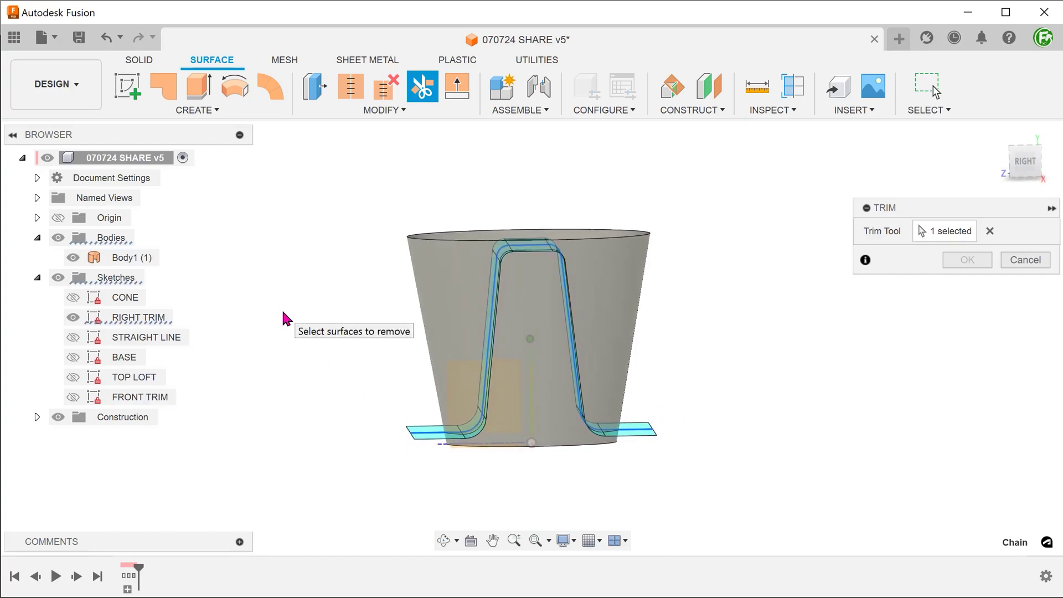
pyautogui.click(430, 285)
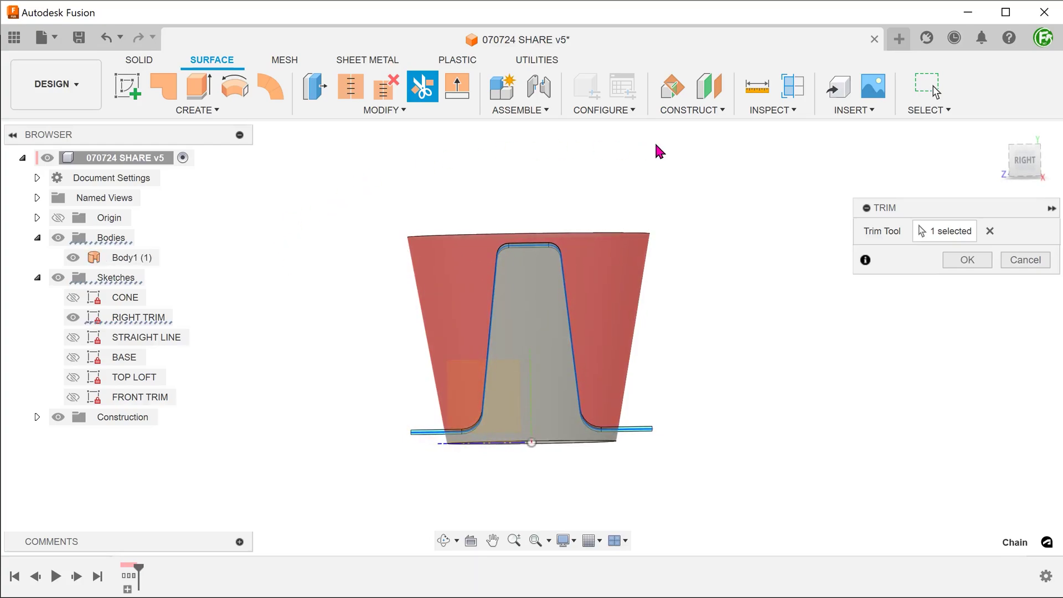
pyautogui.click(968, 259)
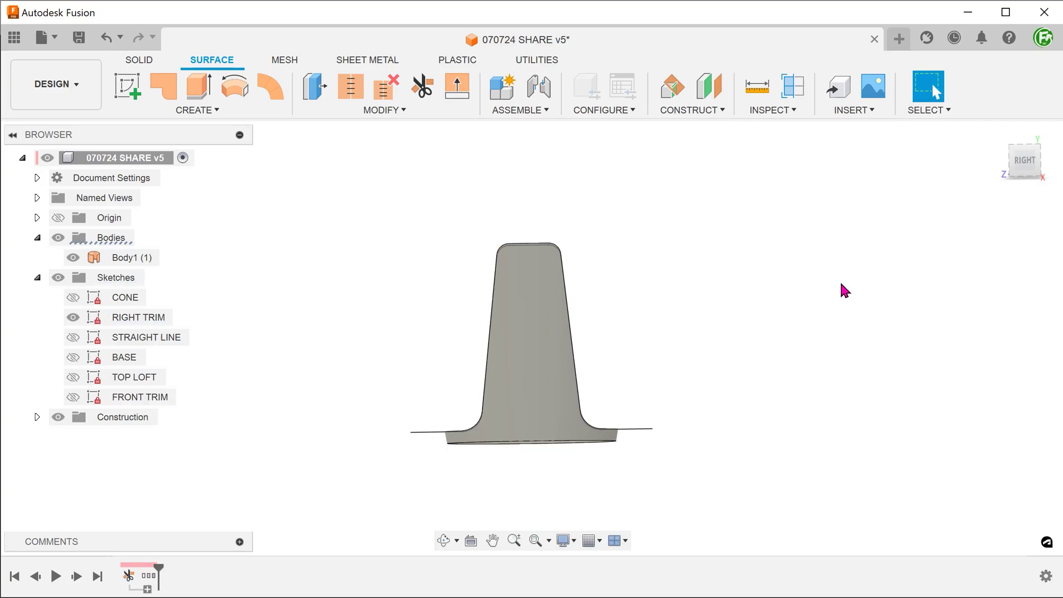
pyautogui.press('F6')
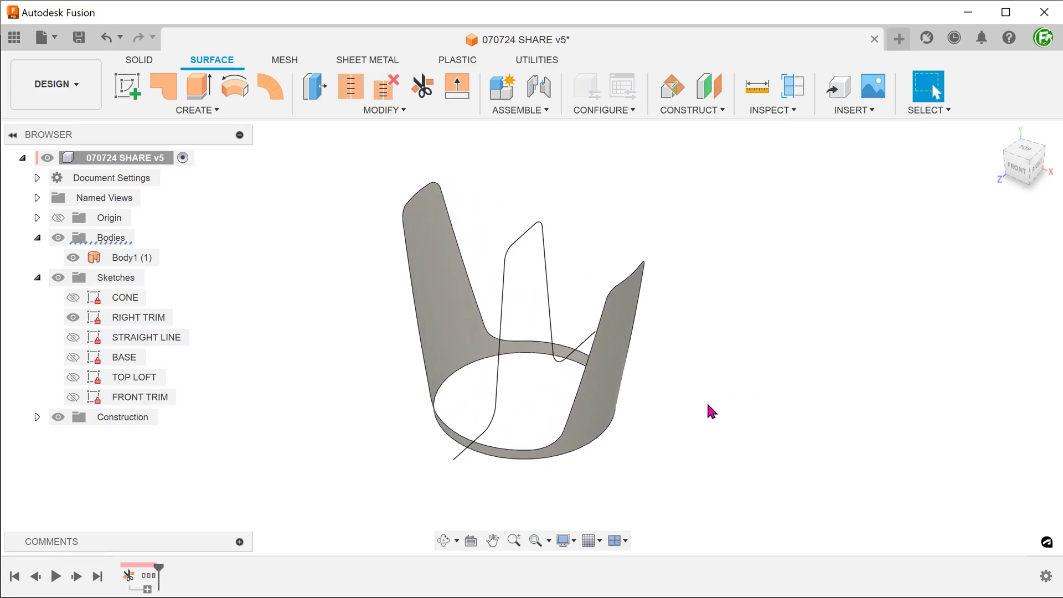
pyautogui.click(997, 132)
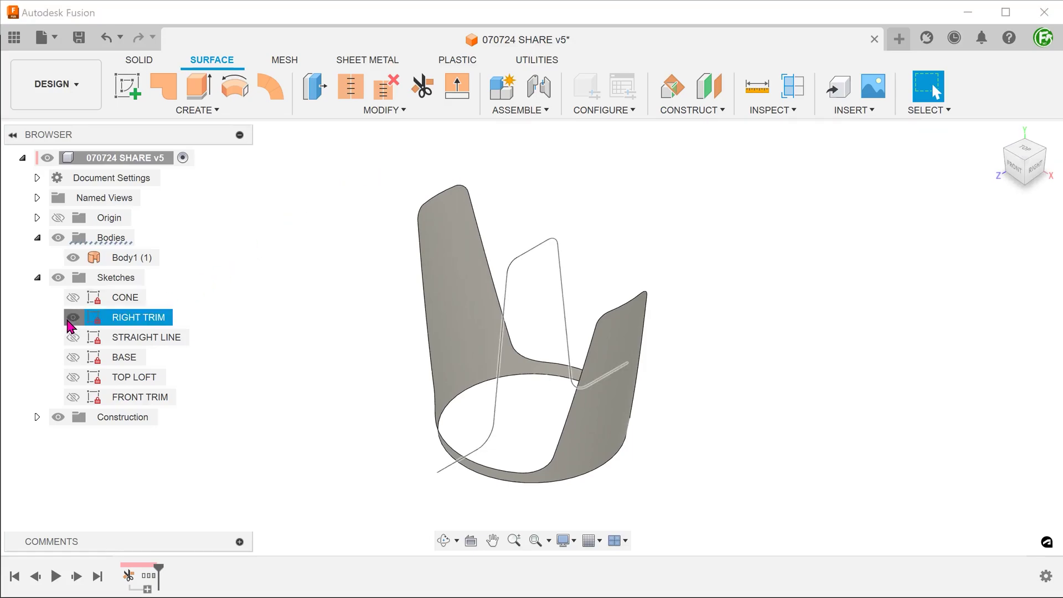
# Swap the visible sketch from RIGHT TRIM to STRAIGHT LINE and inspect the line from the front.
pyautogui.click(71, 319)
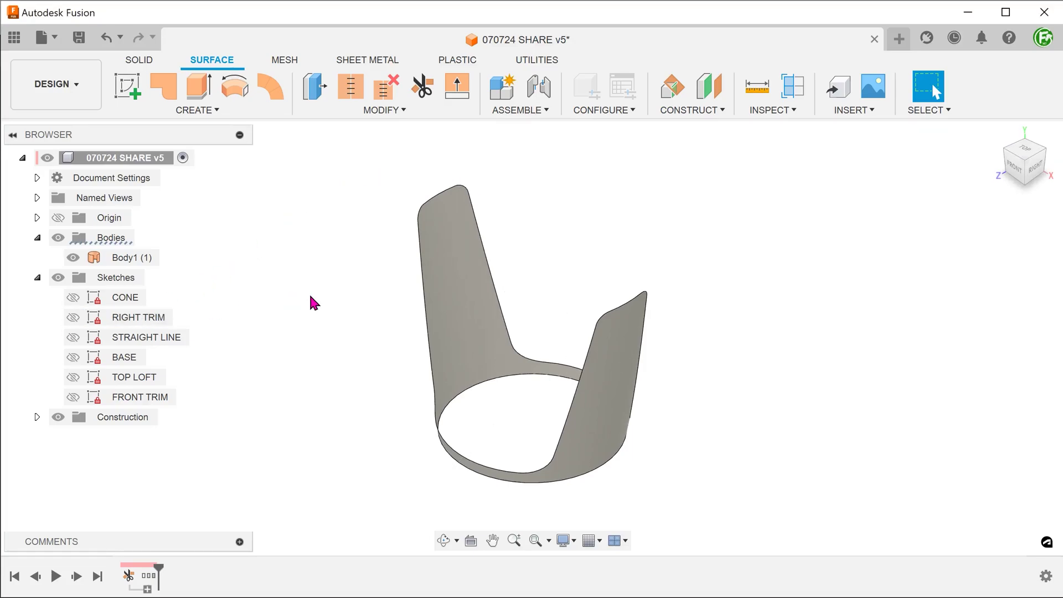
pyautogui.click(72, 339)
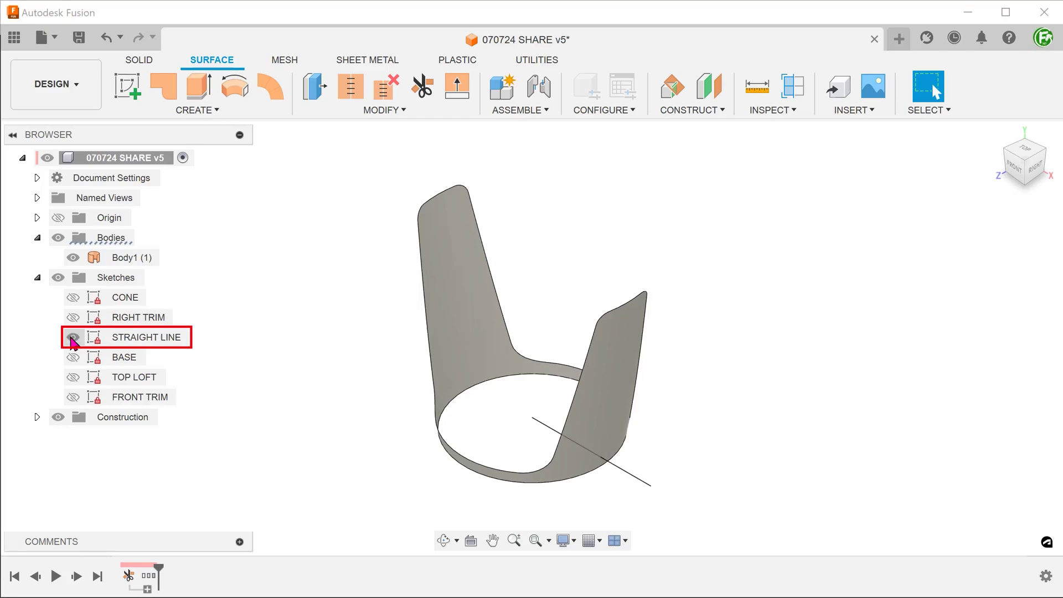
pyautogui.keyDown('shift'); pyautogui.moveTo(271, 346); pyautogui.dragTo(602, 468, button='middle'); pyautogui.keyUp('shift')
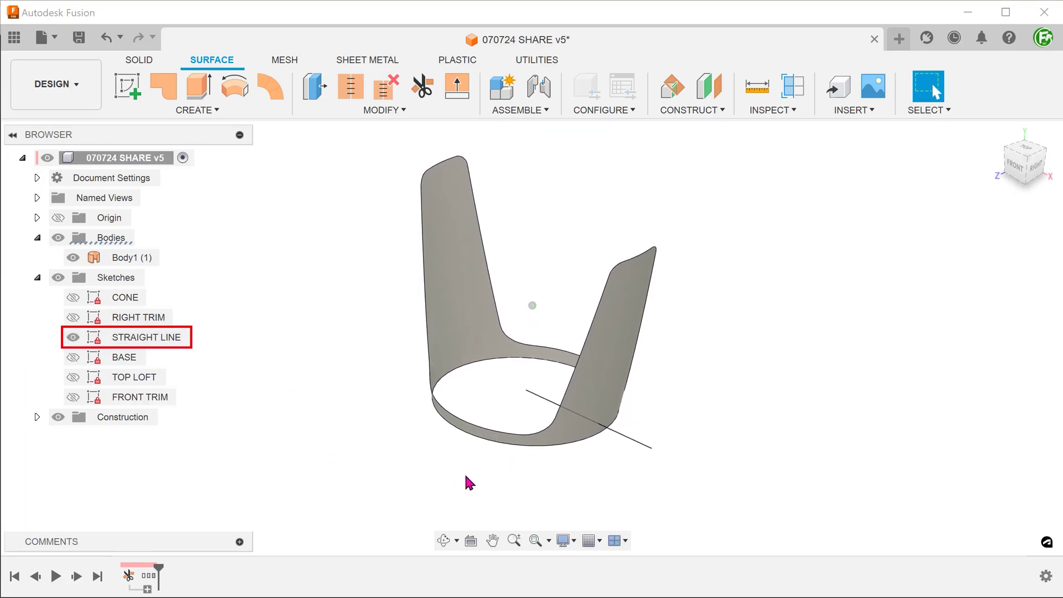
pyautogui.keyDown('shift'); pyautogui.moveTo(602, 468); pyautogui.dragTo(654, 422, button='middle'); pyautogui.keyUp('shift')
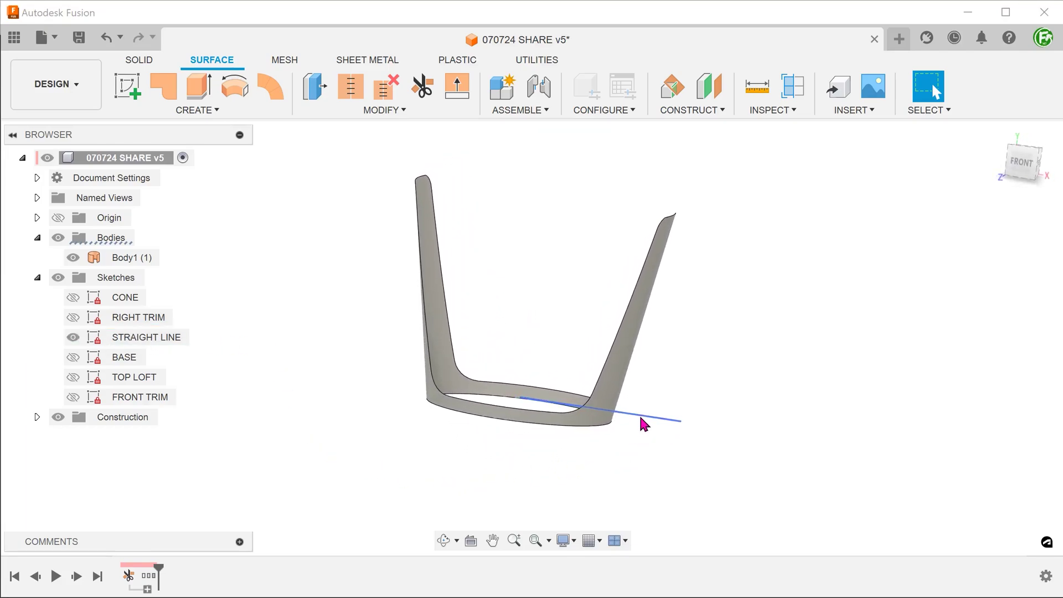
pyautogui.click(654, 421)
pyautogui.press('F6')
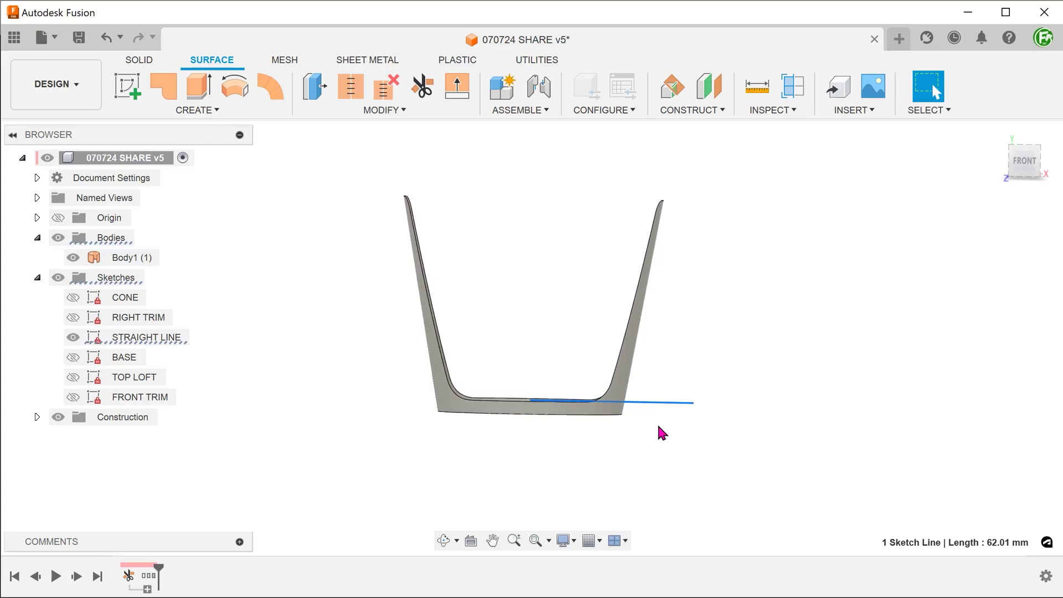
pyautogui.keyDown('shift'); pyautogui.moveTo(631, 429); pyautogui.dragTo(333, 212, button='middle'); pyautogui.keyUp('shift')
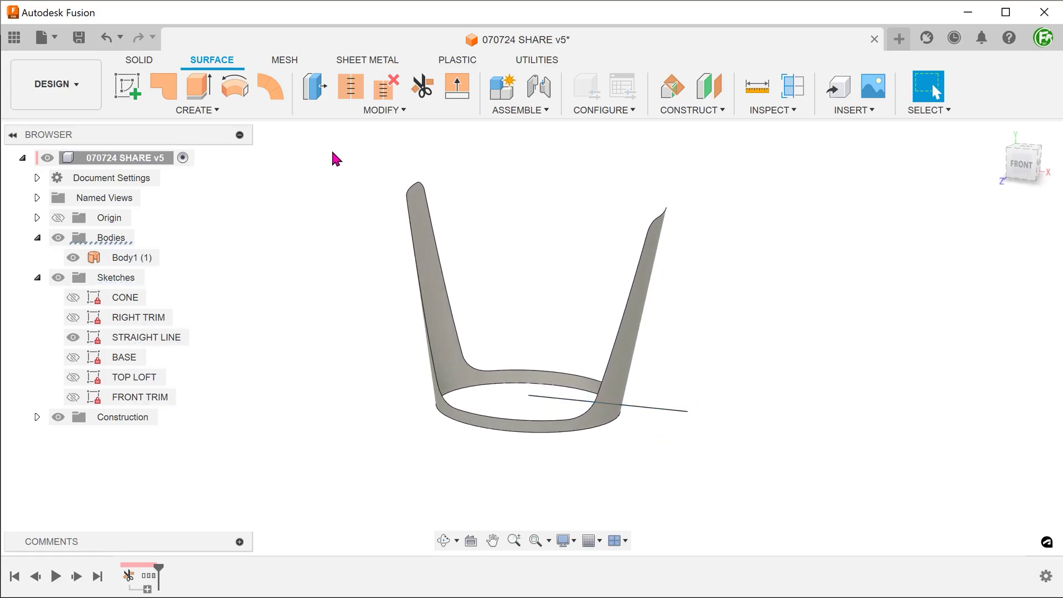
# Trim off the right wall along the STRAIGHT LINE sketch, then hide that sketch.
pyautogui.click(354, 110)
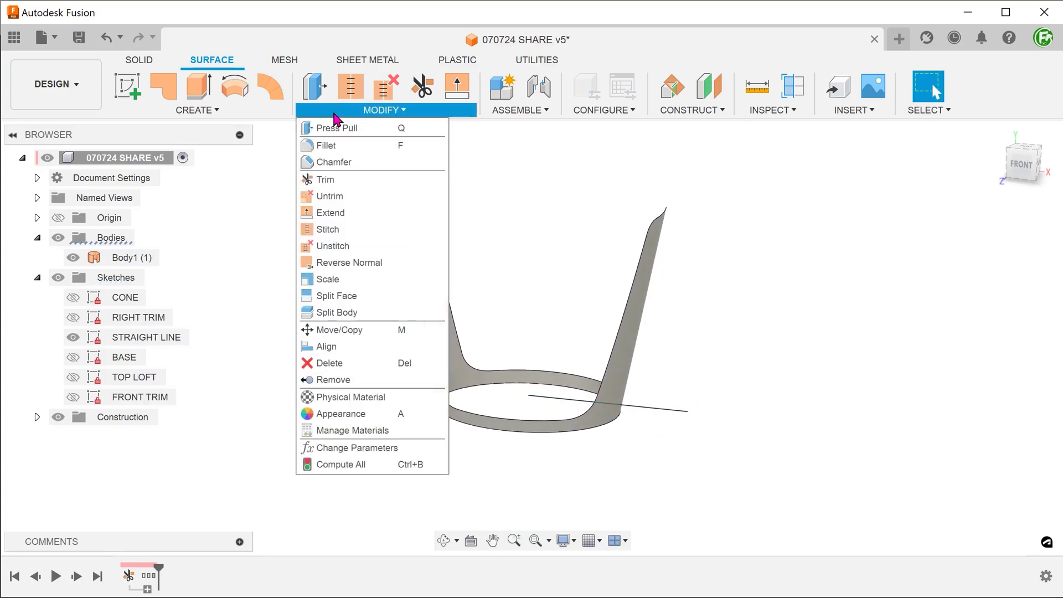
pyautogui.click(339, 181)
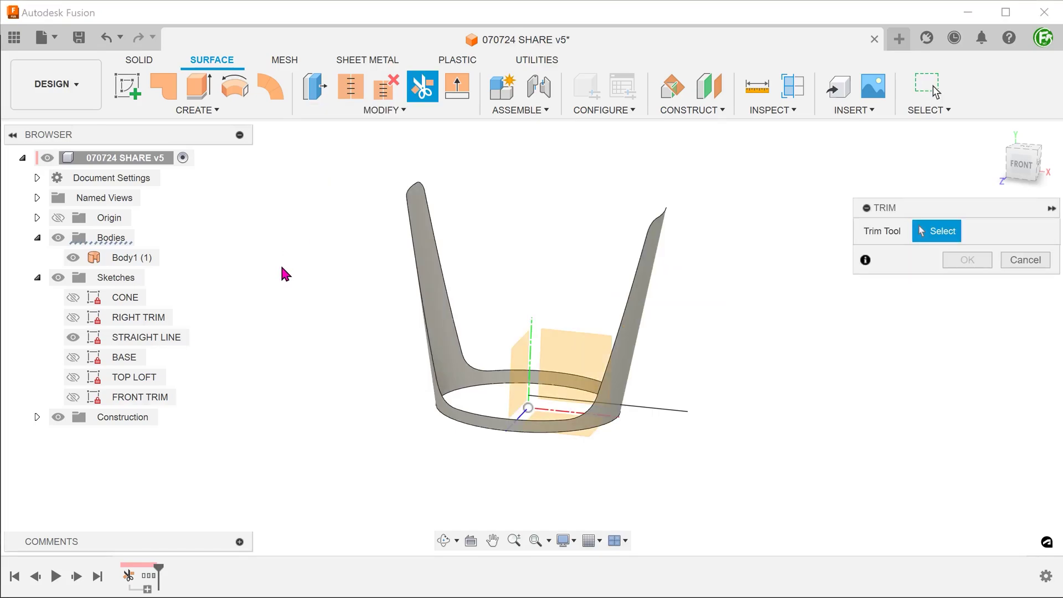
pyautogui.click(660, 417)
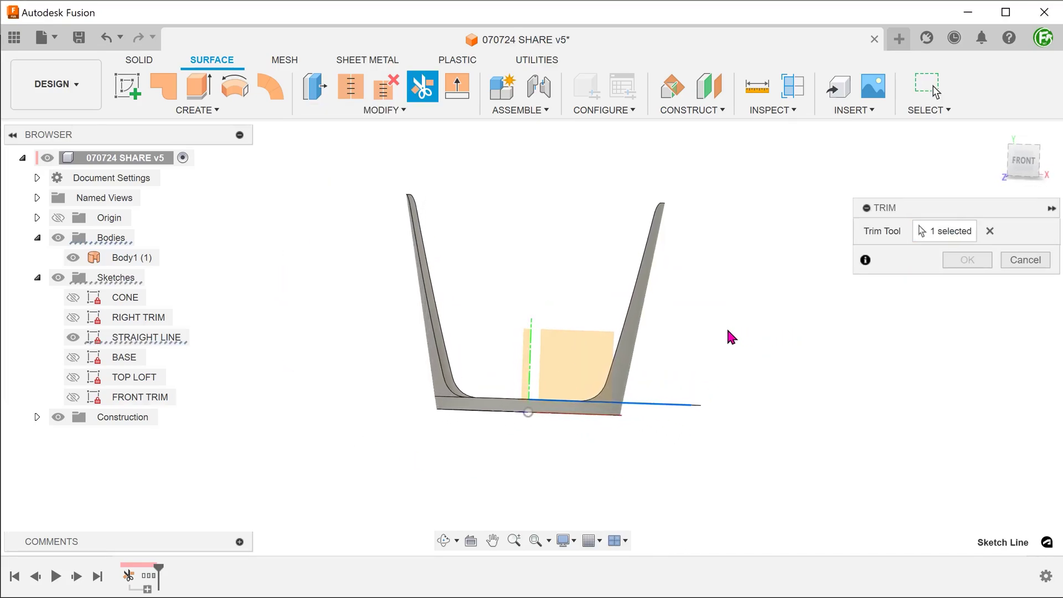
pyautogui.click(637, 336)
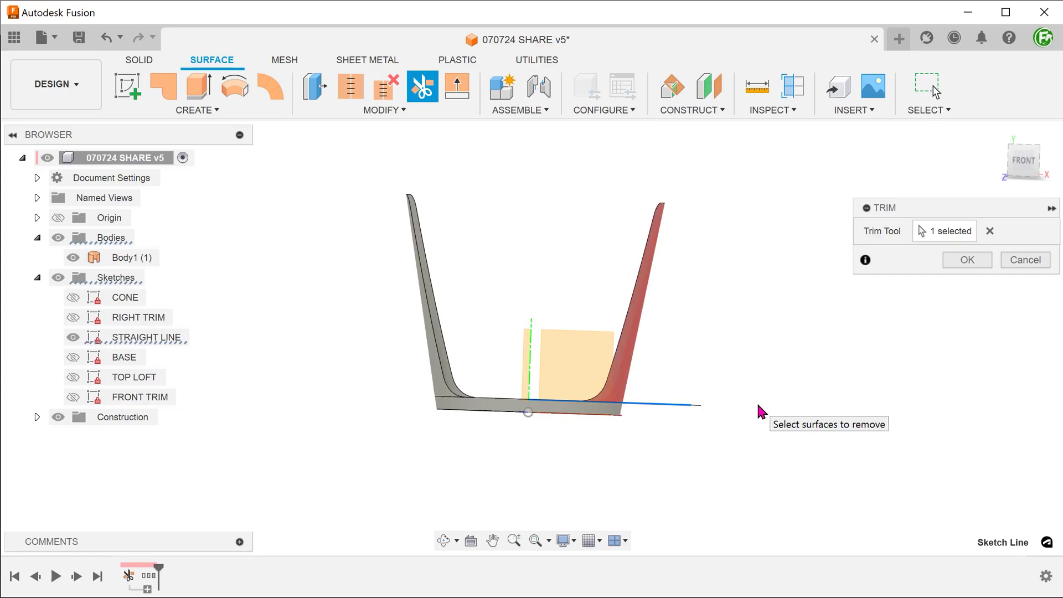
pyautogui.click(968, 260)
pyautogui.moveTo(340, 490)
pyautogui.keyDown('shift'); pyautogui.mouseDown(button='middle')
pyautogui.moveTo(292, 421)
pyautogui.moveTo(266, 423)
pyautogui.mouseUp(button='middle'); pyautogui.keyUp('shift')
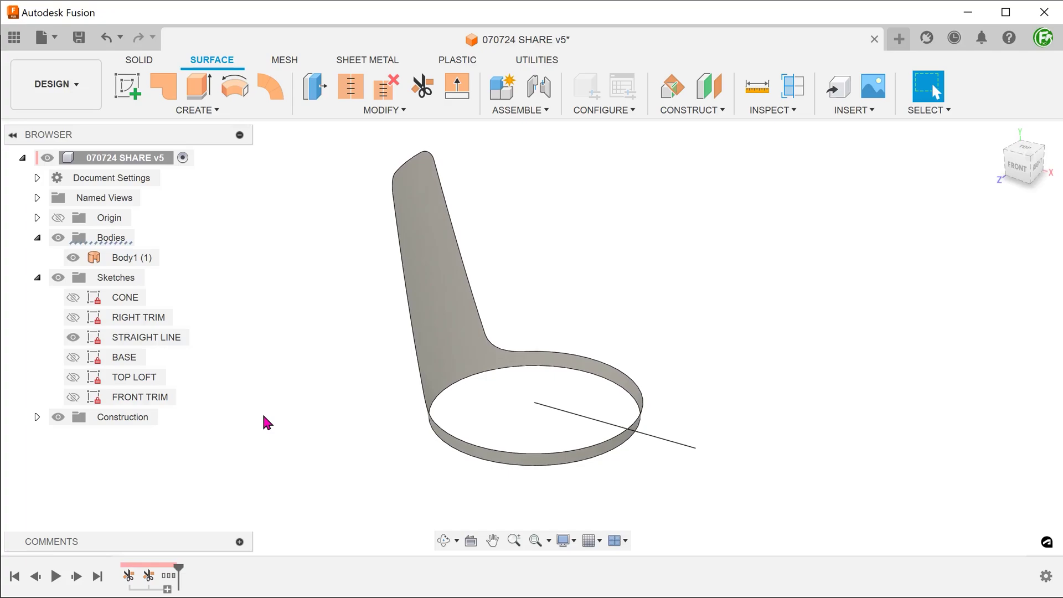
pyautogui.click(73, 338)
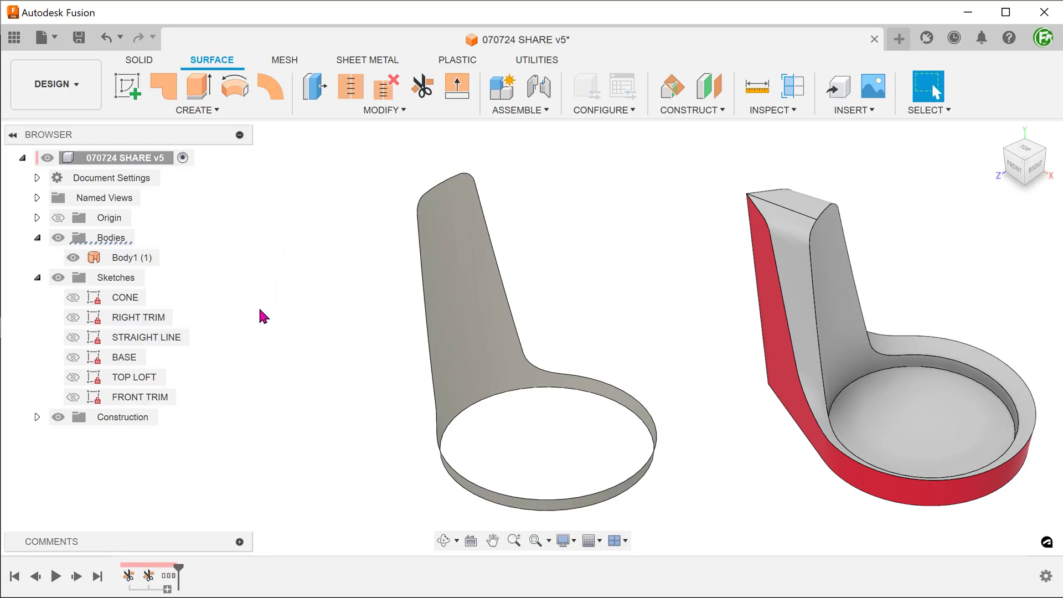
# Show the BASE and TOP LOFT teardrop profiles below and above the backrest wall.
pyautogui.click(73, 357)
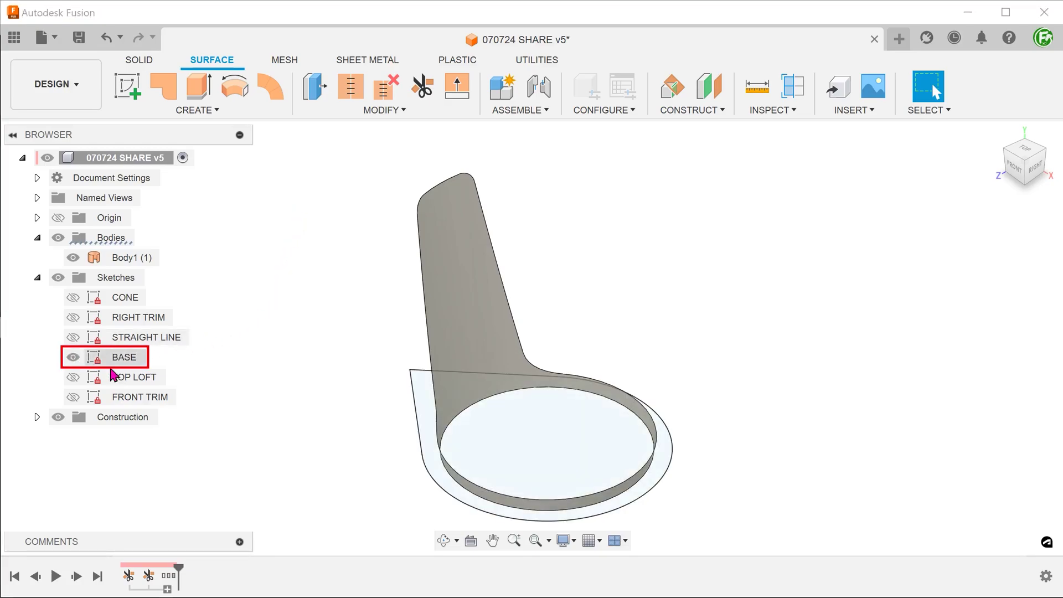
pyautogui.doubleClick(418, 437)
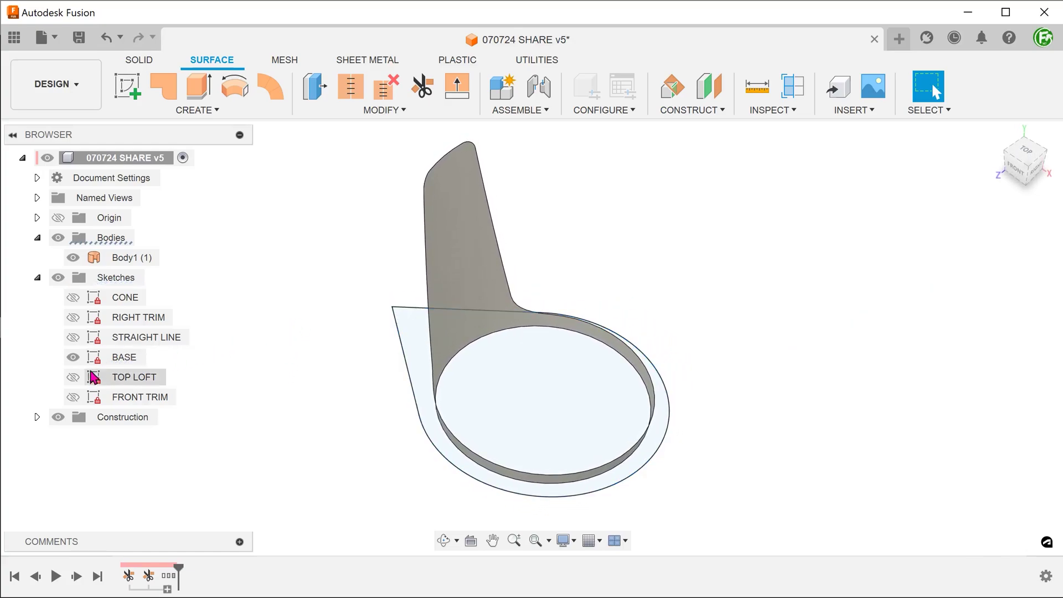
pyautogui.click(72, 377)
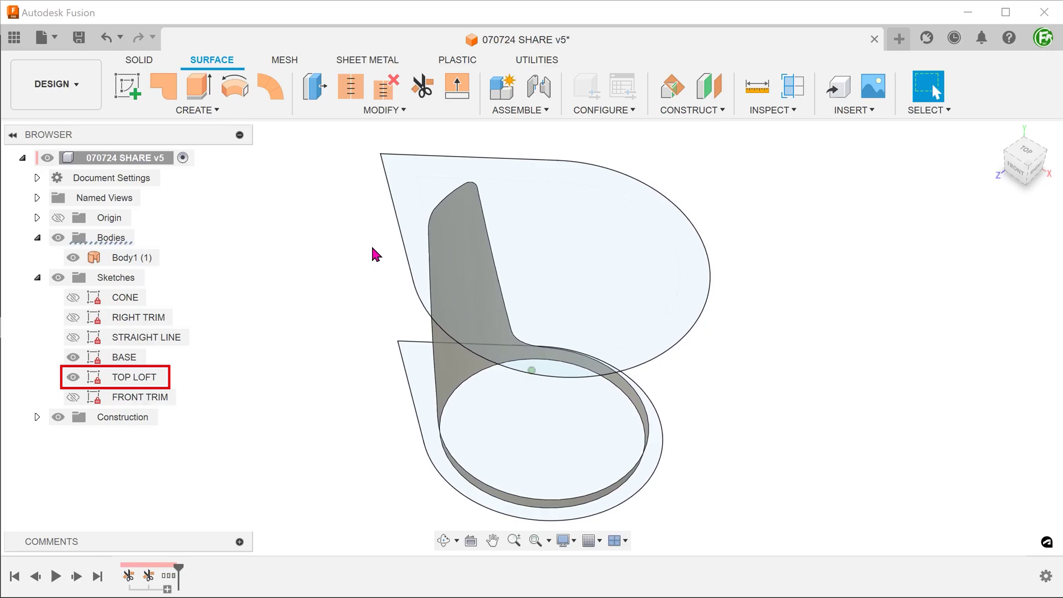
pyautogui.click(399, 238)
pyautogui.keyDown('shift'); pyautogui.moveTo(399, 239); pyautogui.dragTo(246, 283, button='middle'); pyautogui.keyUp('shift')
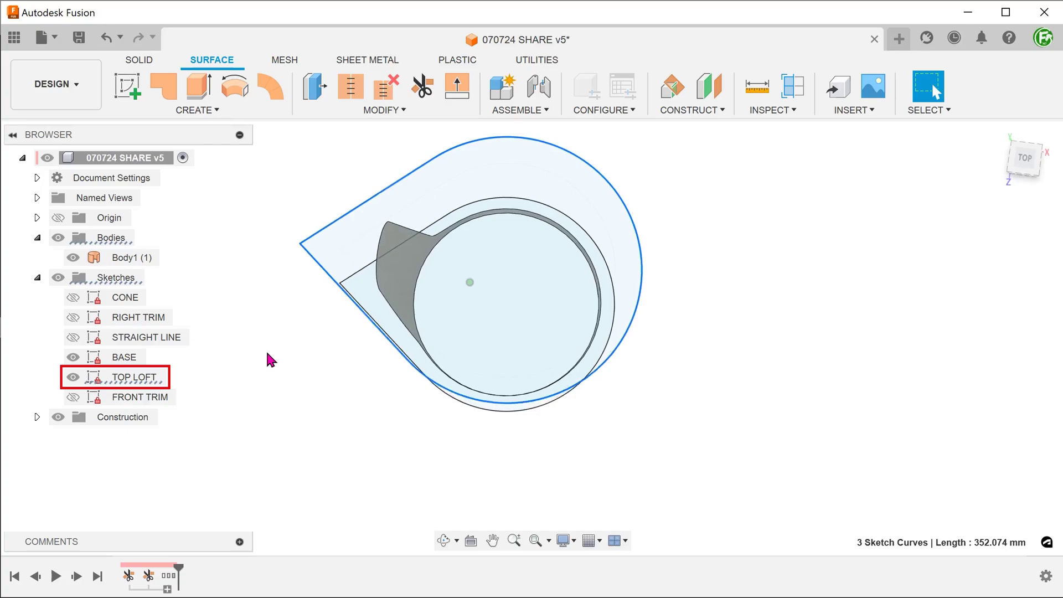
pyautogui.click(279, 255)
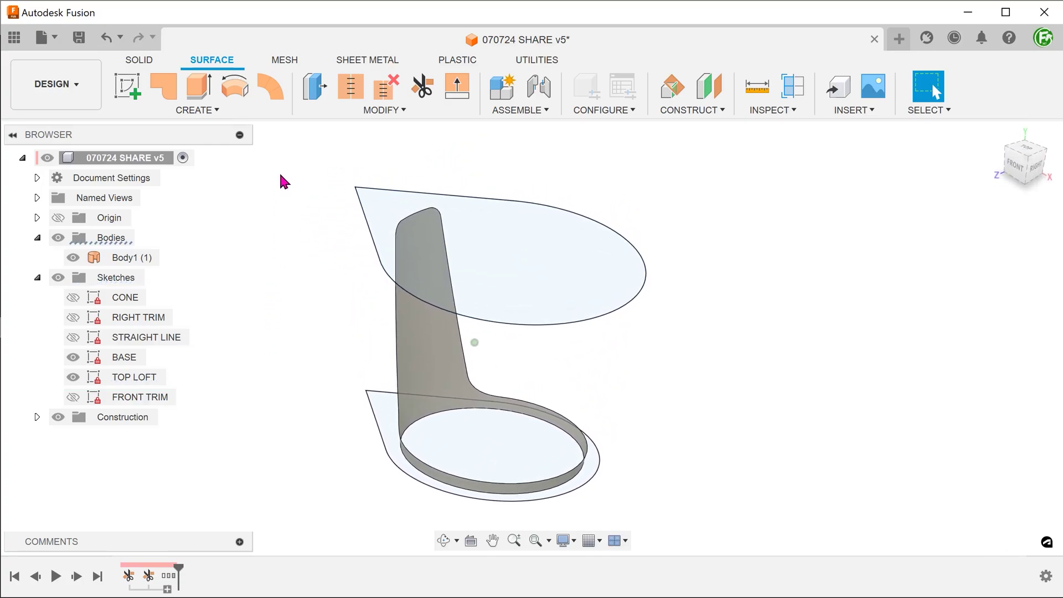
pyautogui.click(995, 135)
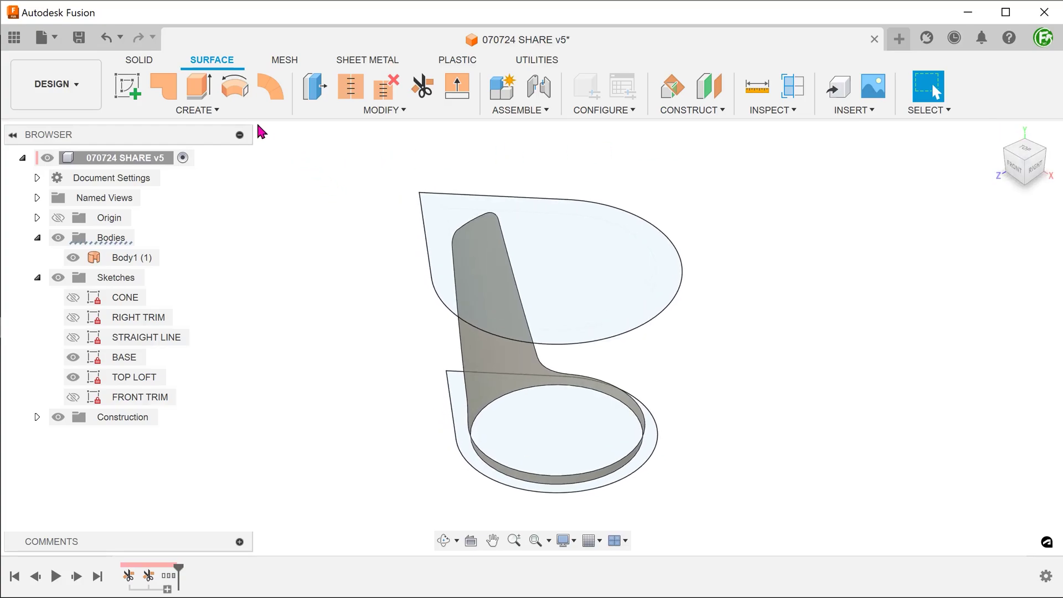
# Loft between the BASE and TOP LOFT teardrop profiles to create surface Body21.
pyautogui.click(217, 111)
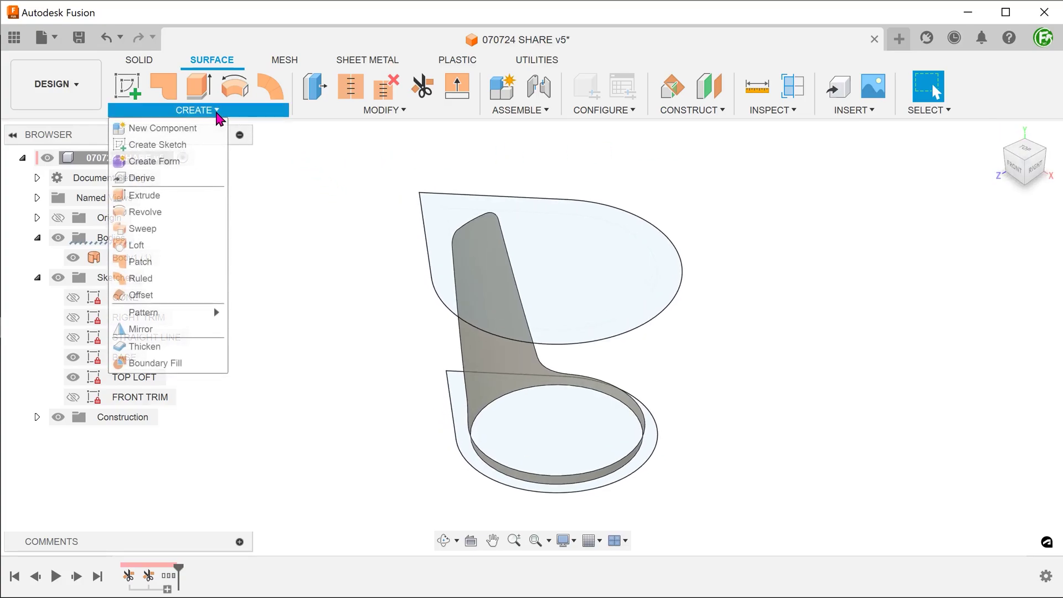
pyautogui.click(182, 250)
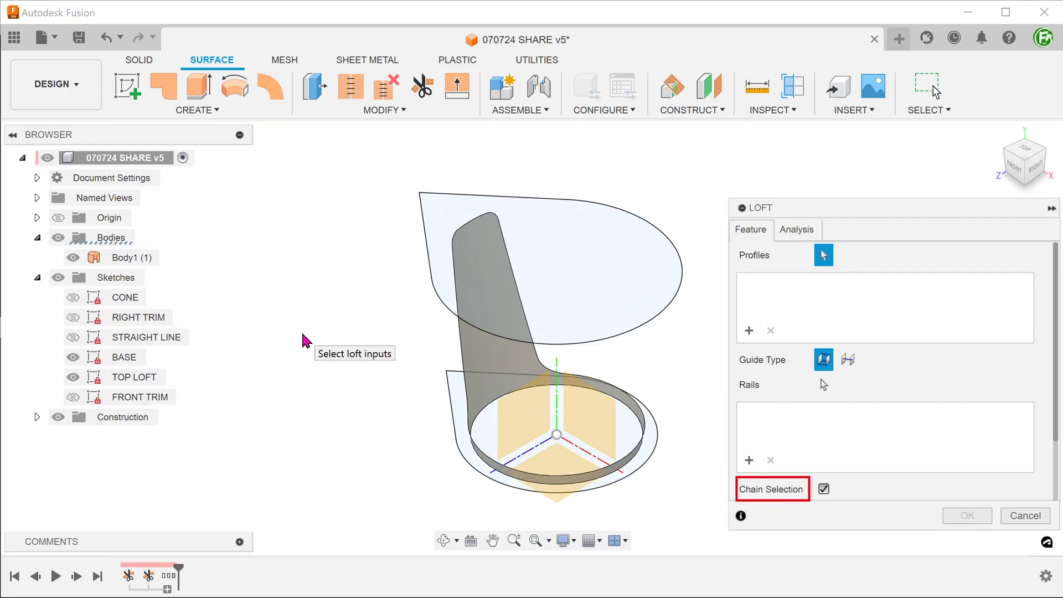
pyautogui.click(453, 417)
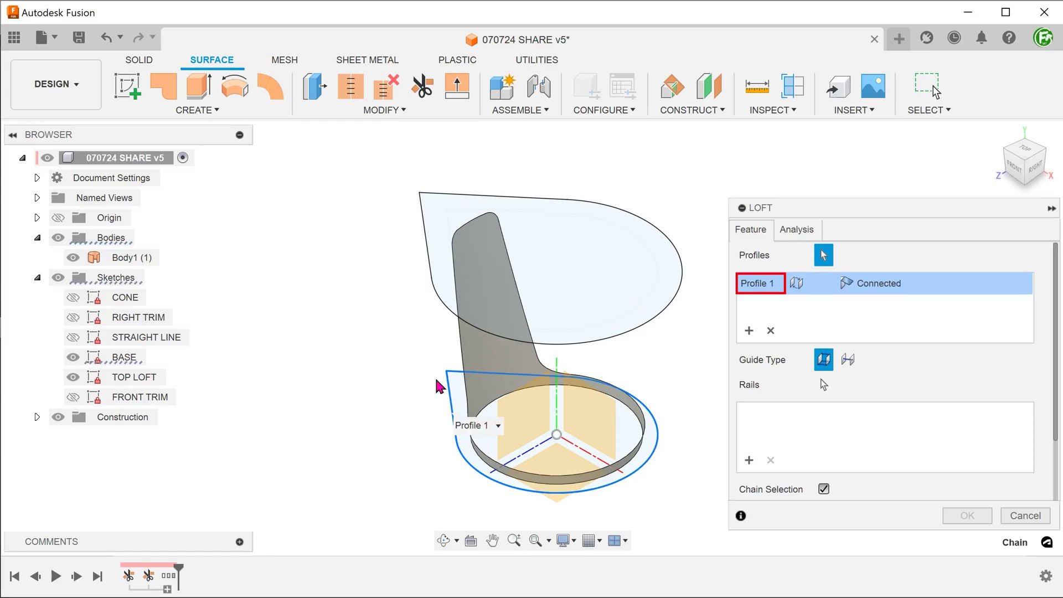
pyautogui.click(422, 232)
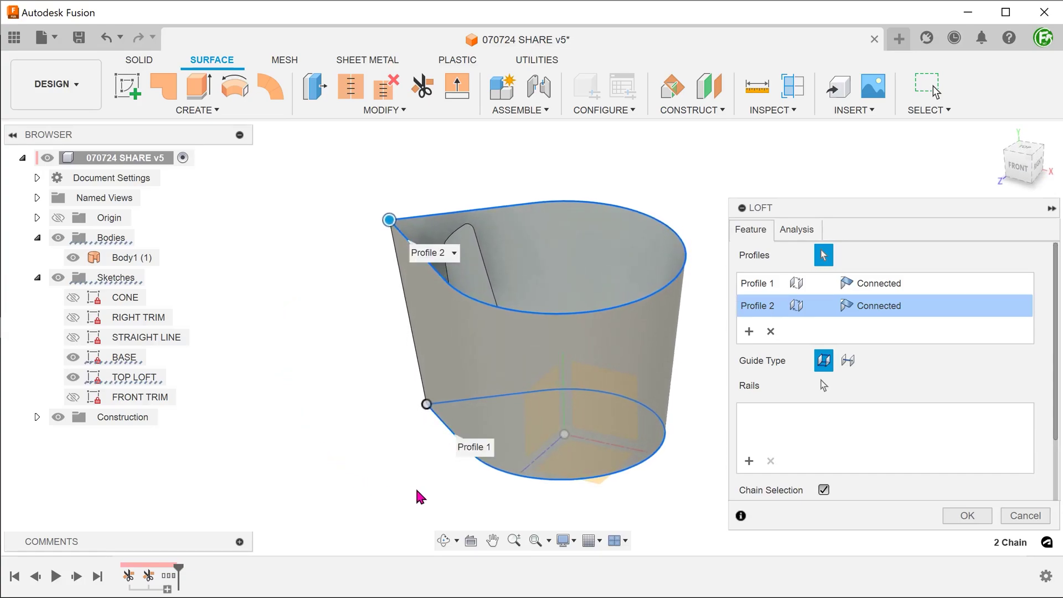
pyautogui.click(955, 520)
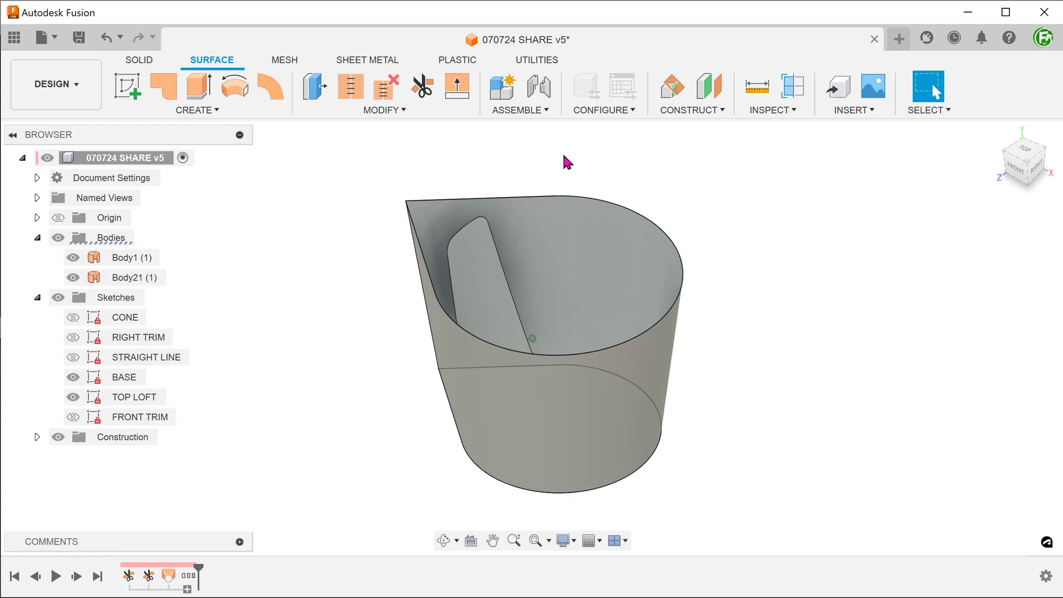
pyautogui.click(996, 134)
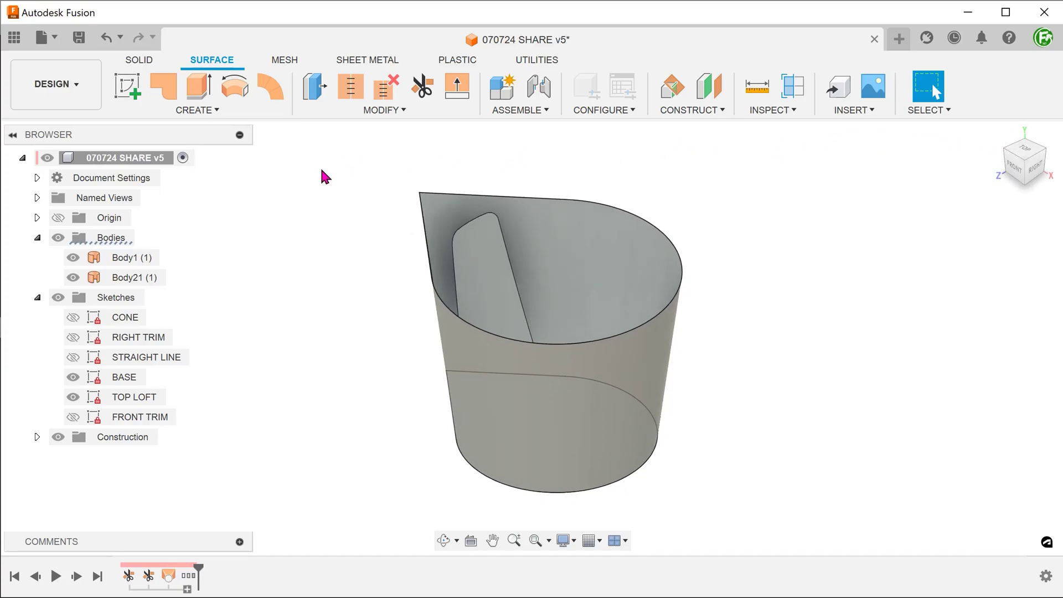
# Hide the loft sketches, show FRONT TRIM and check its three-curve chain from the front.
pyautogui.click(74, 377)
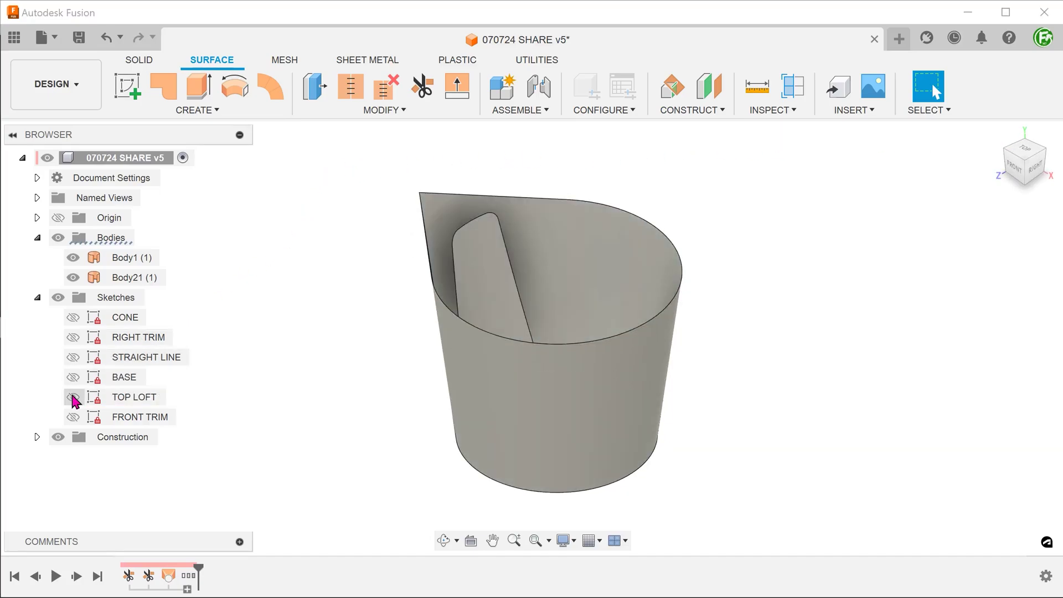
pyautogui.click(75, 418)
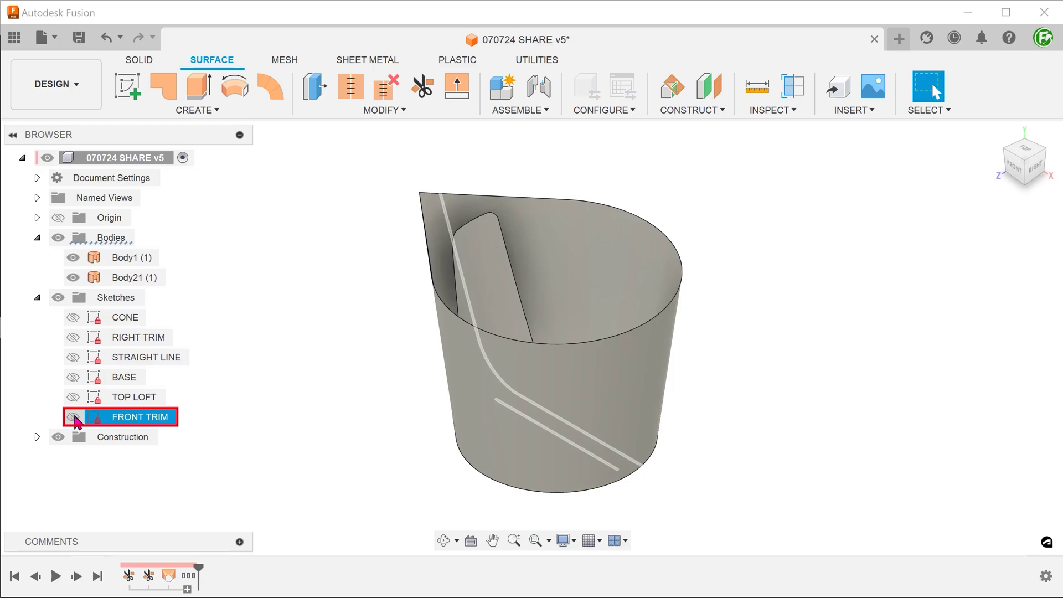
pyautogui.click(74, 417)
pyautogui.keyDown('shift'); pyautogui.moveTo(349, 360); pyautogui.dragTo(322, 298, button='middle'); pyautogui.keyUp('shift')
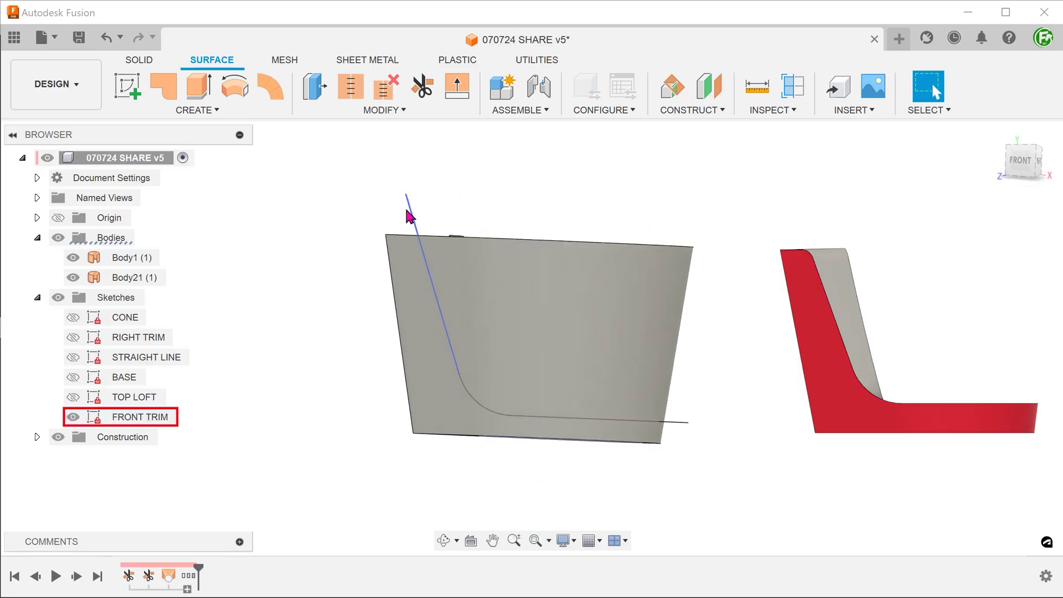
pyautogui.click(409, 212)
pyautogui.doubleClick(409, 212)
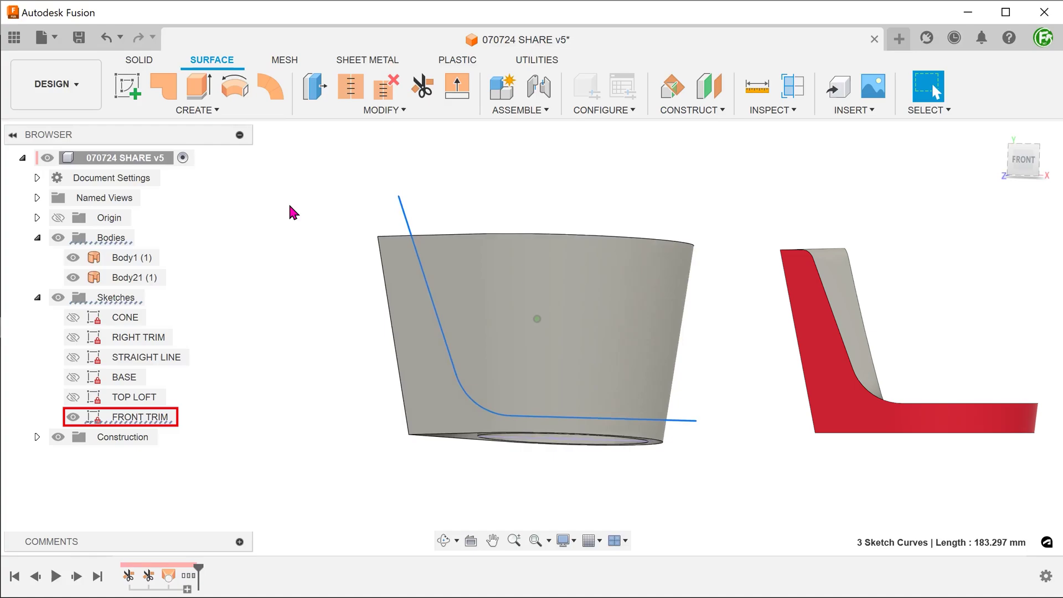
pyautogui.click(539, 153)
pyautogui.press('F6')
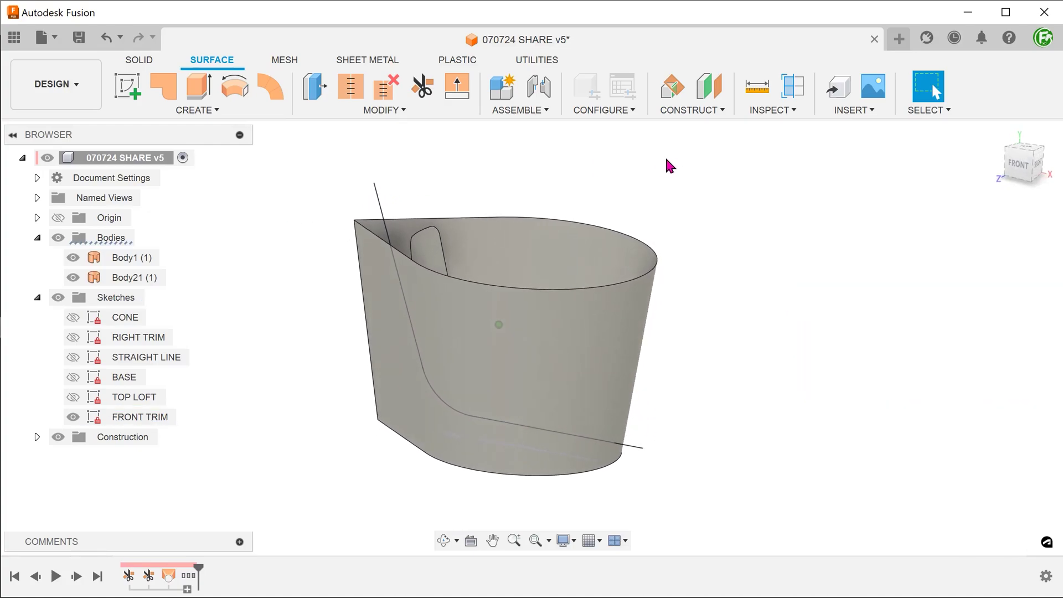
pyautogui.click(993, 134)
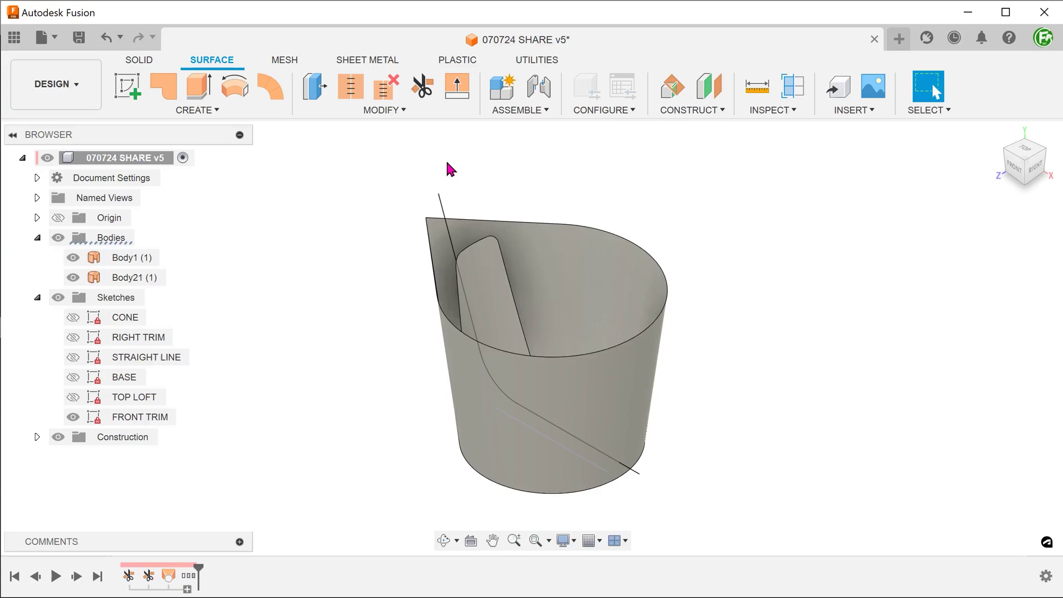
# Cut the front of the lofted surface along FRONT TRIM, leaving a low rim, and hide the sketch.
pyautogui.click(395, 113)
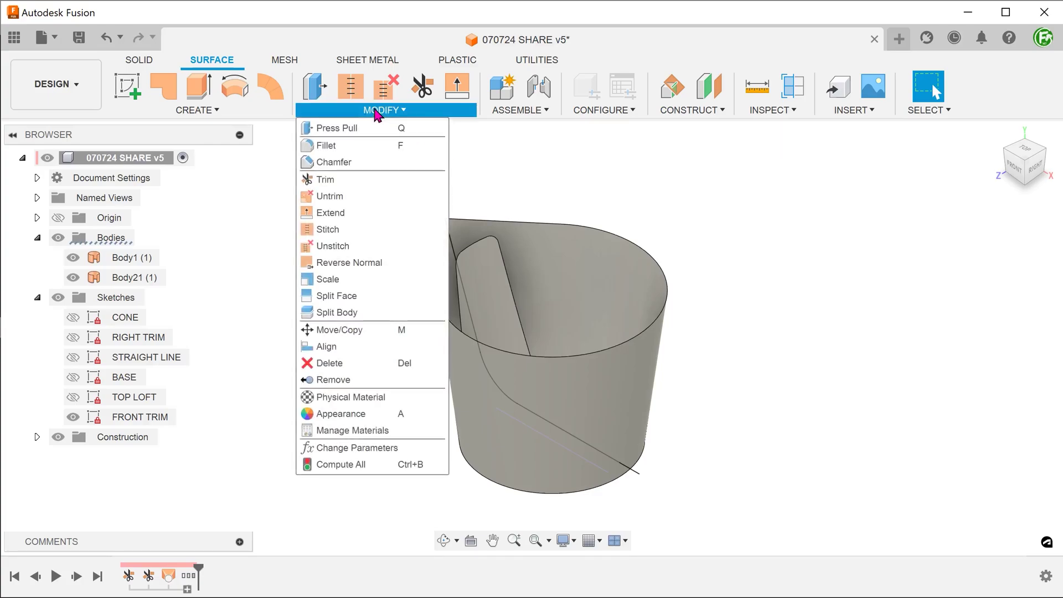
pyautogui.click(355, 184)
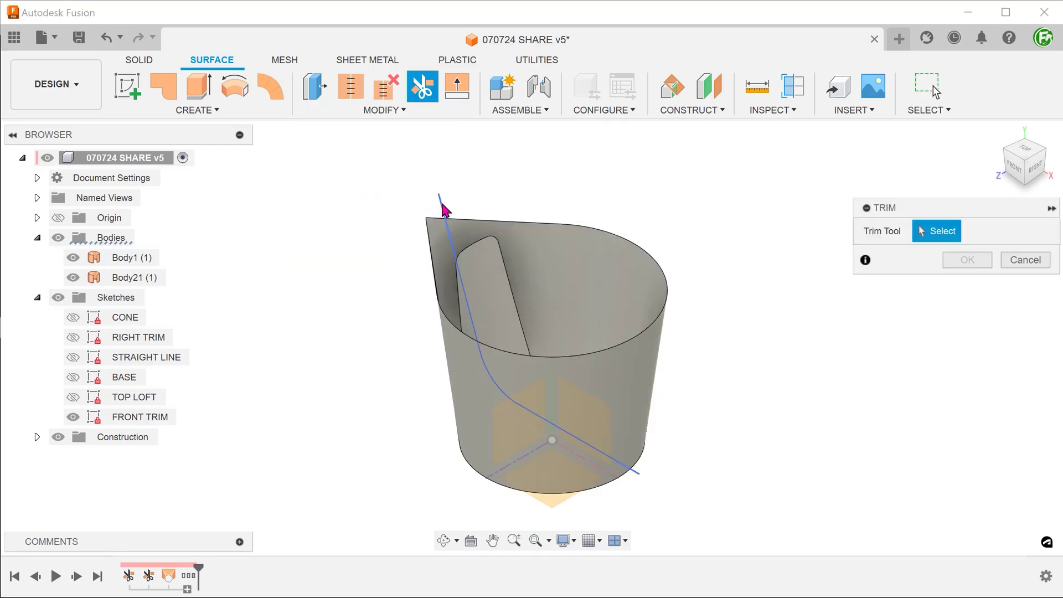
pyautogui.click(444, 200)
pyautogui.moveTo(609, 138)
pyautogui.keyDown('shift'); pyautogui.mouseDown(button='middle')
pyautogui.moveTo(588, 148)
pyautogui.moveTo(594, 175)
pyautogui.moveTo(701, 240)
pyautogui.moveTo(661, 317)
pyautogui.mouseUp(button='middle'); pyautogui.keyUp('shift')
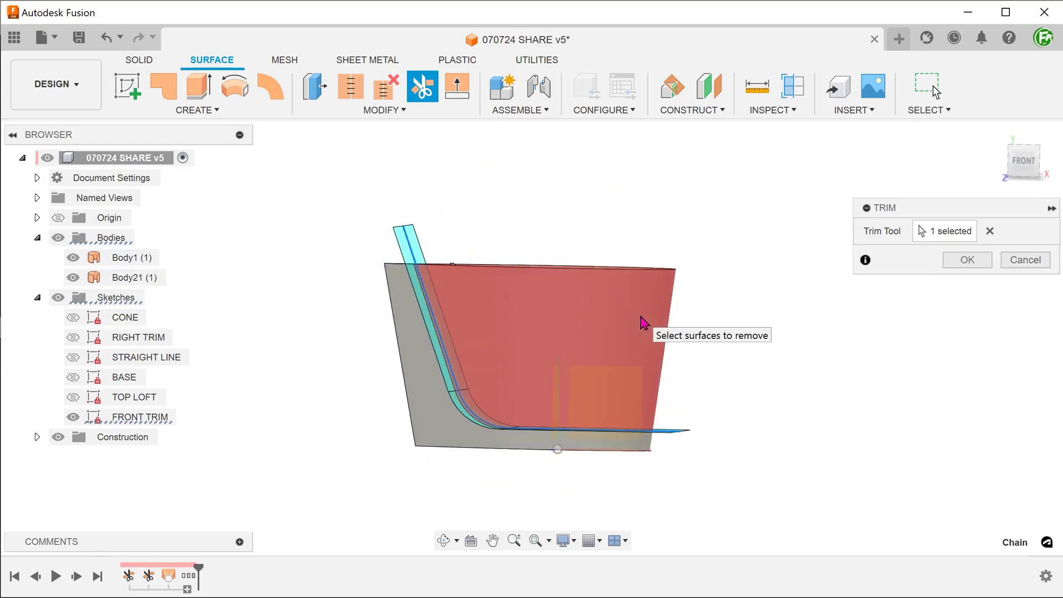
pyautogui.click(959, 261)
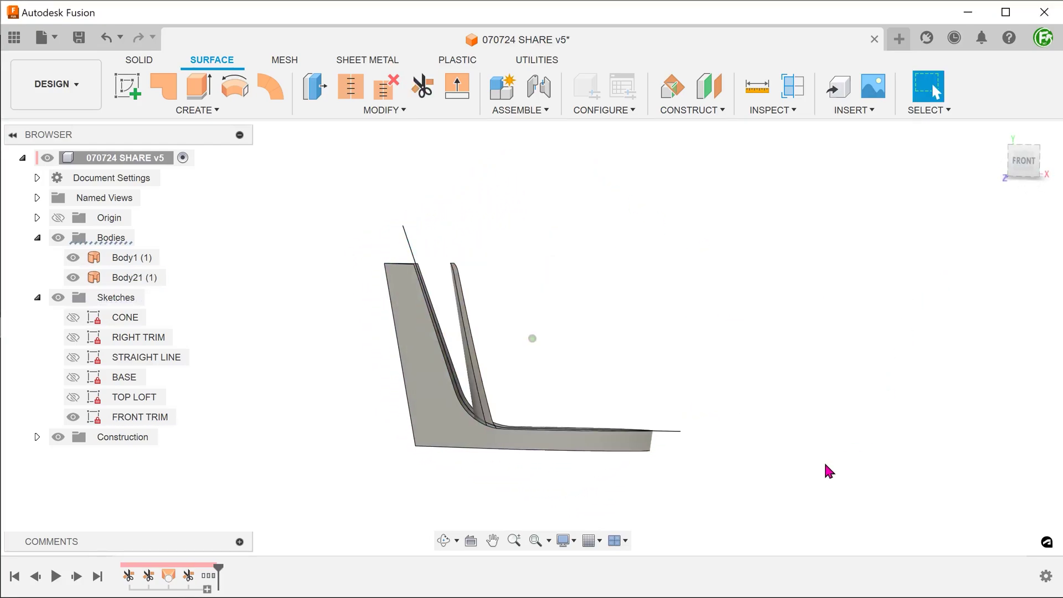
pyautogui.press('F6')
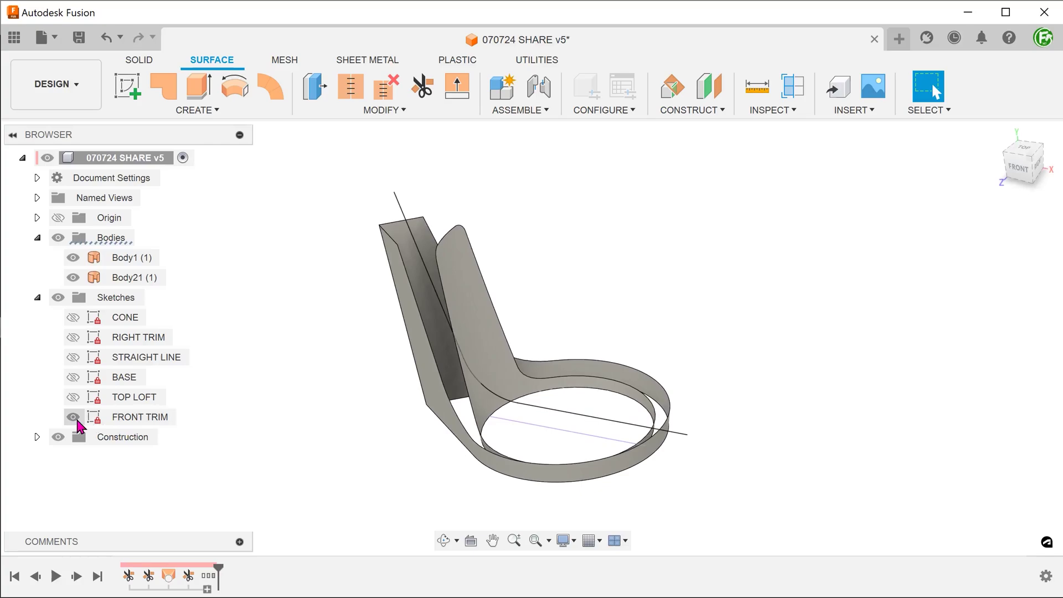
pyautogui.click(77, 422)
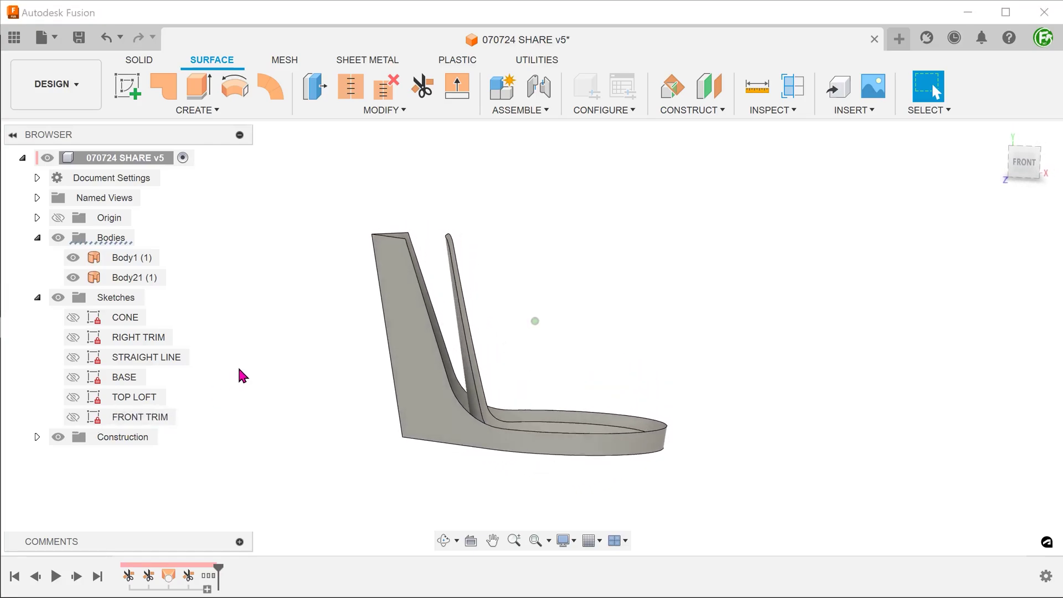
# Review the two trimmed surfaces from the home view and bring up the surface Modify commands.
pyautogui.press('F6')
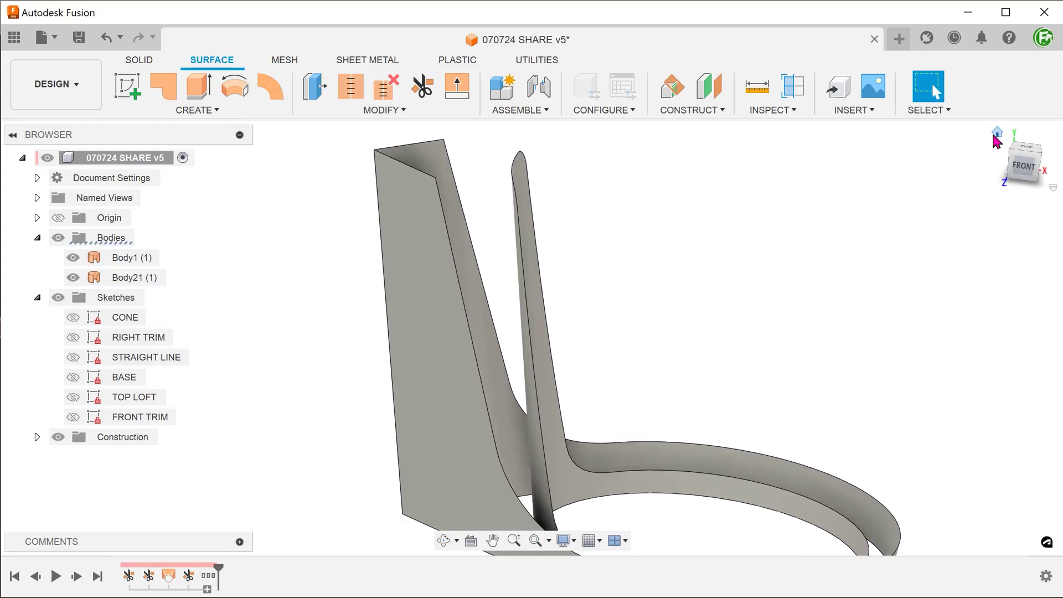
pyautogui.click(997, 135)
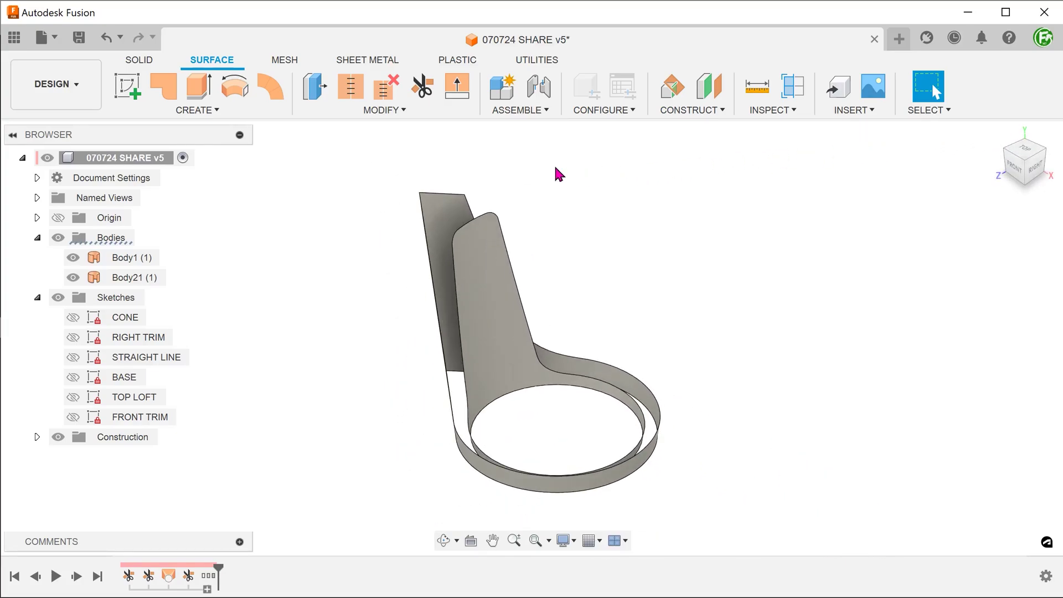
pyautogui.click(388, 110)
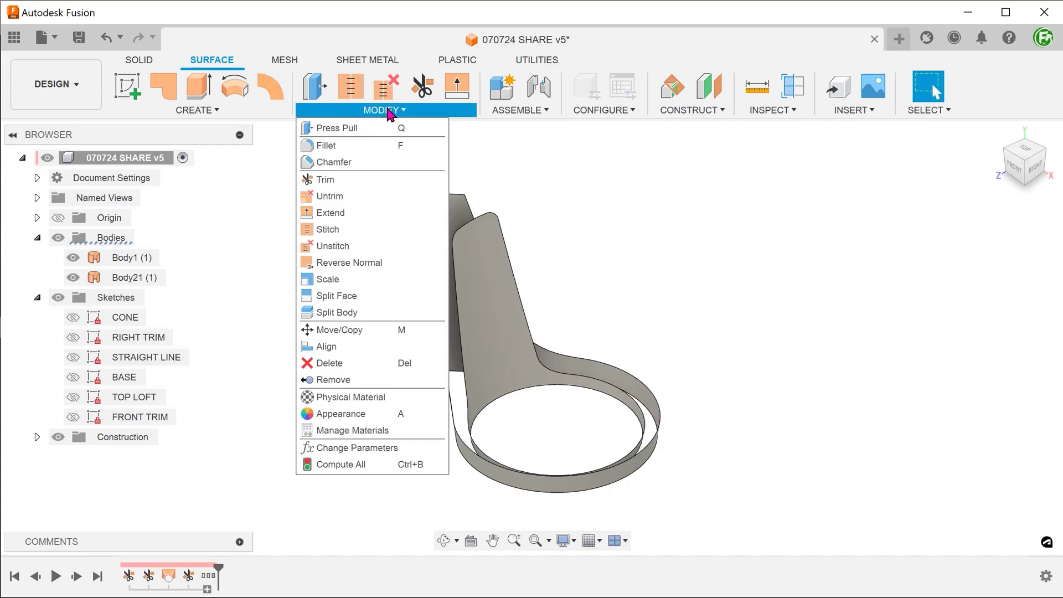
# Extend the backrest's cut edge 5 mm using the Perpendicular extension type.
pyautogui.click(361, 214)
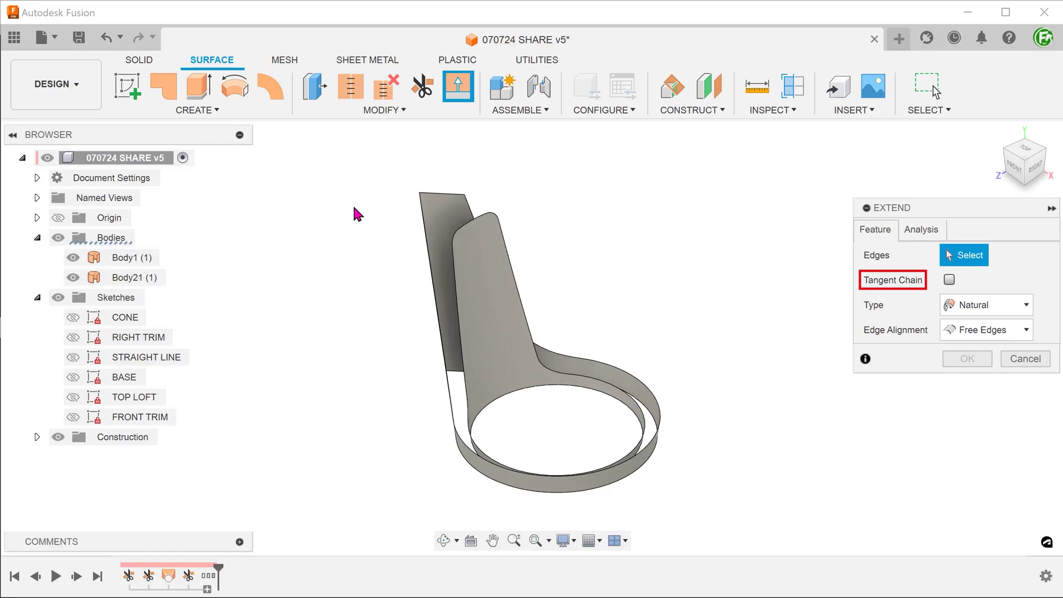
pyautogui.keyDown('shift'); pyautogui.moveTo(349, 206); pyautogui.dragTo(244, 247, button='middle'); pyautogui.keyUp('shift')
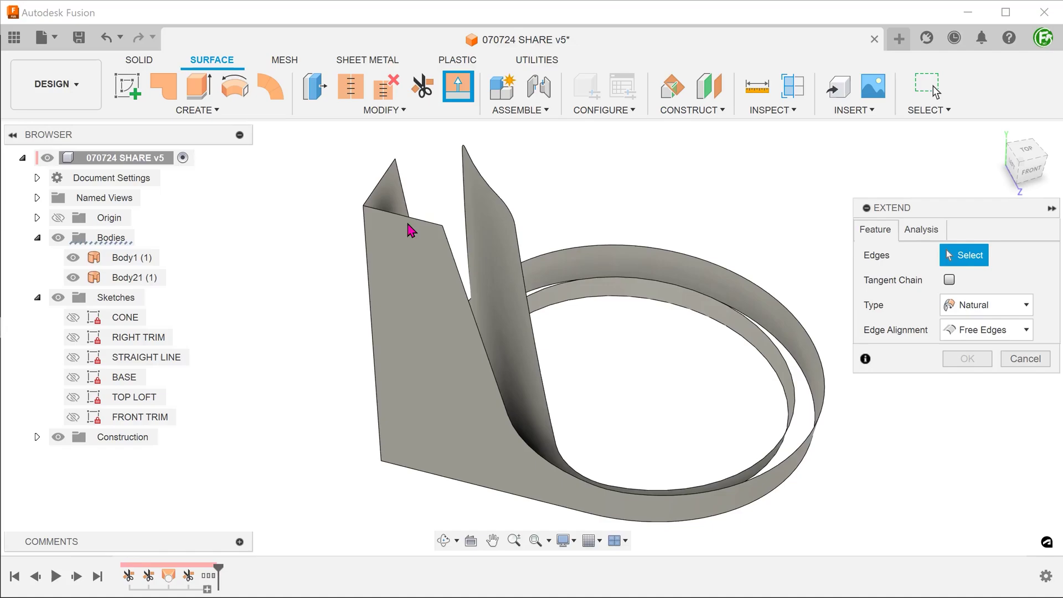
pyautogui.click(422, 226)
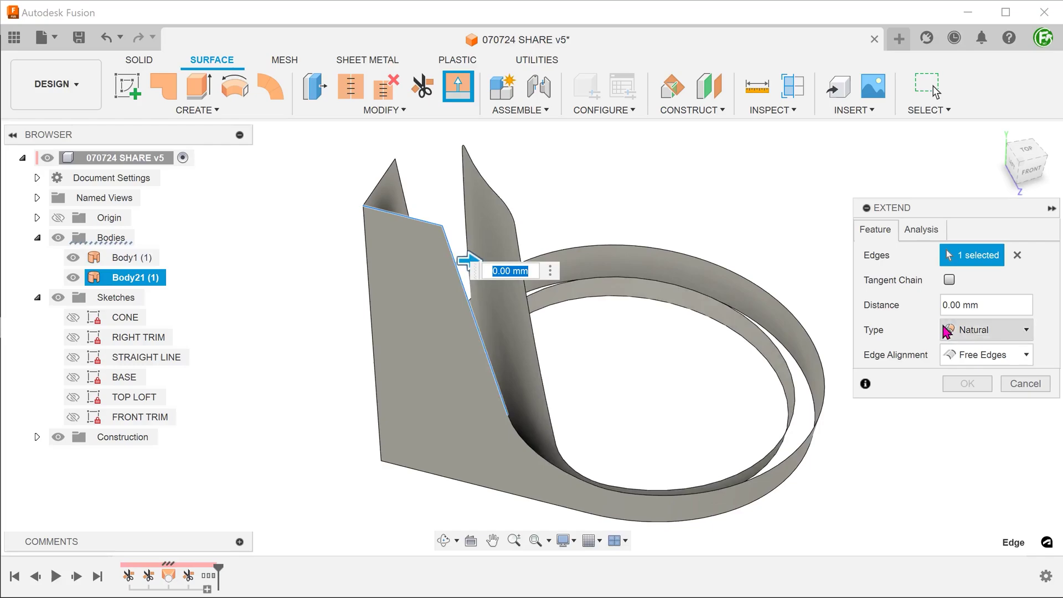
pyautogui.click(964, 330)
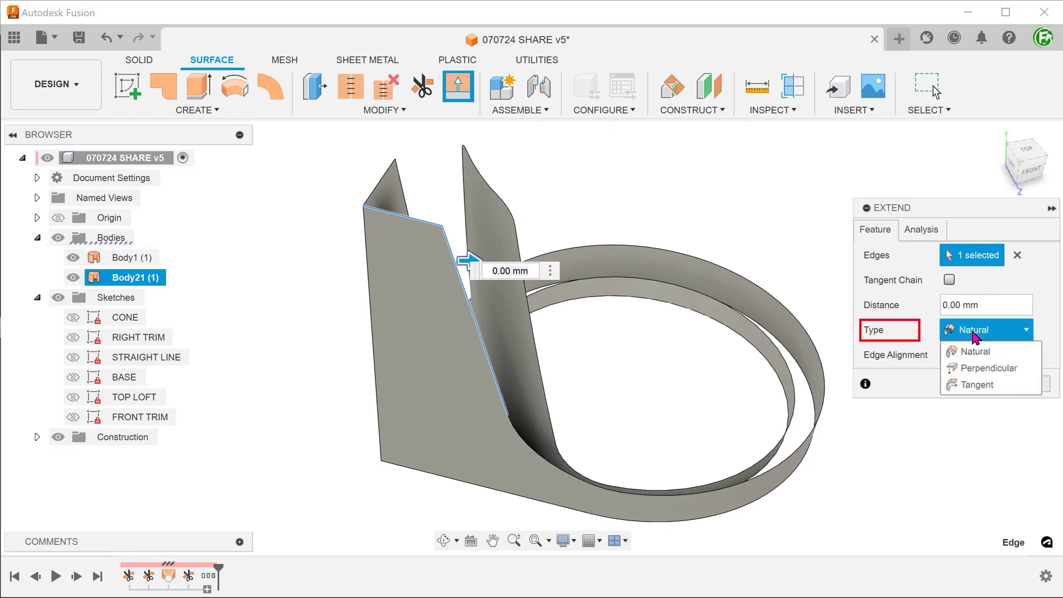
pyautogui.click(1022, 376)
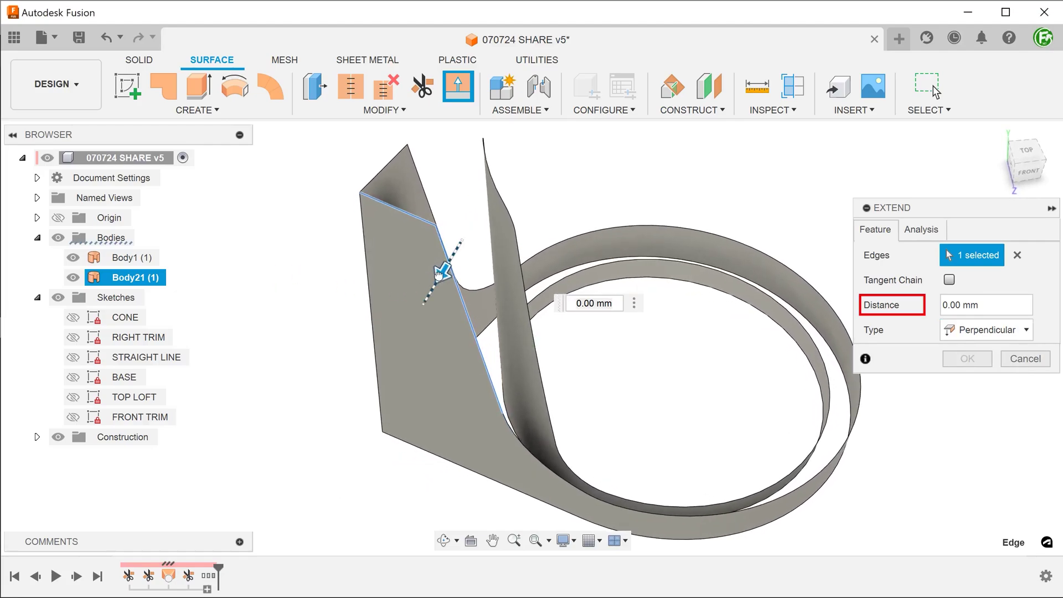
pyautogui.moveTo(441, 274); pyautogui.dragTo(430, 292)
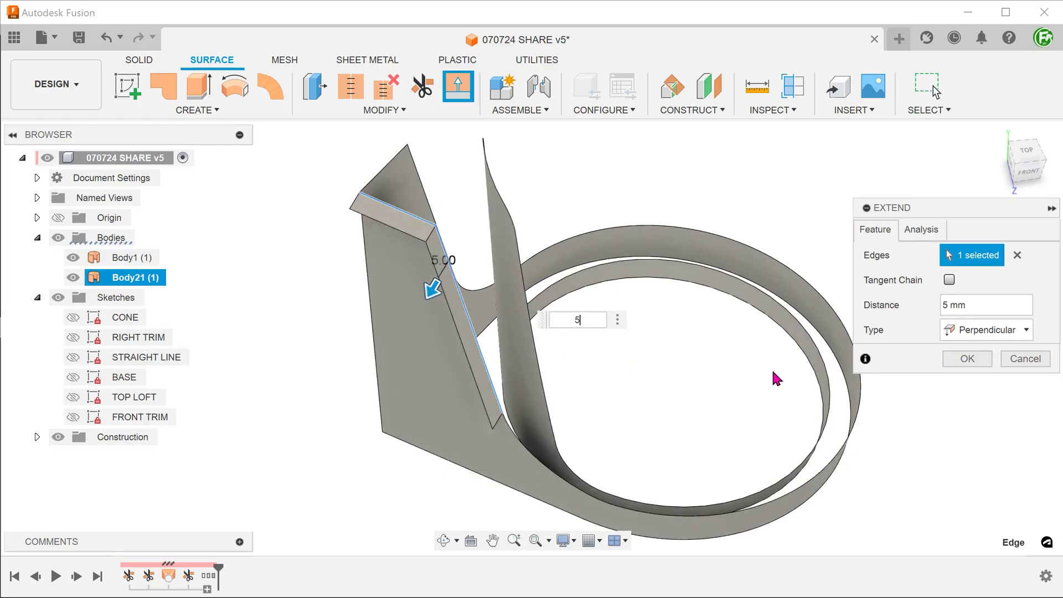
pyautogui.click(956, 363)
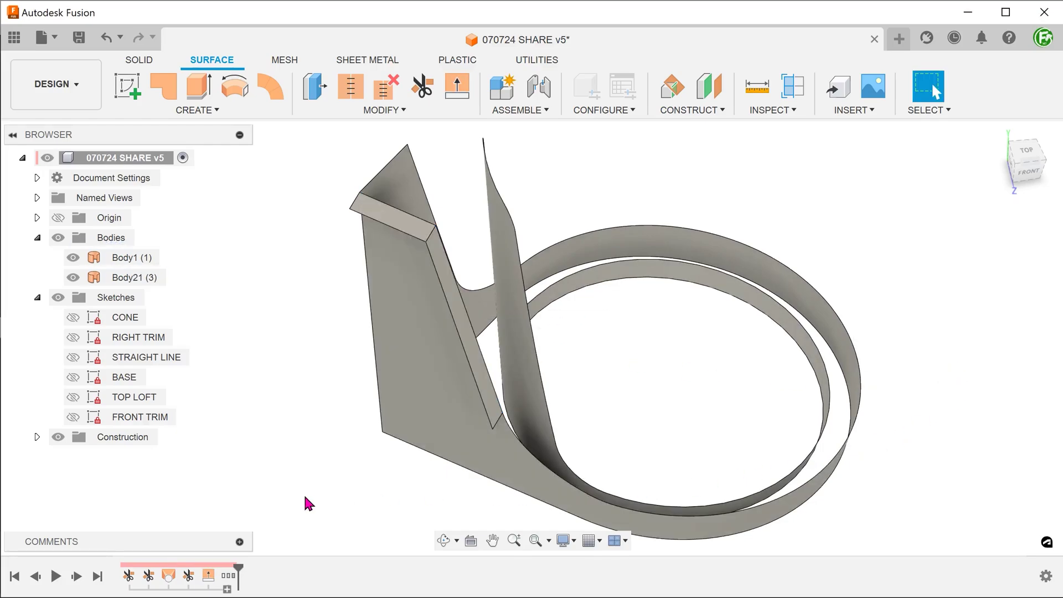
# Fillet the strip's bent edge where it meets the backrest at 6 mm.
pyautogui.moveTo(307, 501)
pyautogui.keyDown('shift'); pyautogui.mouseDown(button='middle')
pyautogui.moveTo(292, 227)
pyautogui.moveTo(379, 225)
pyautogui.mouseUp(button='middle'); pyautogui.keyUp('shift')
pyautogui.click(422, 264)
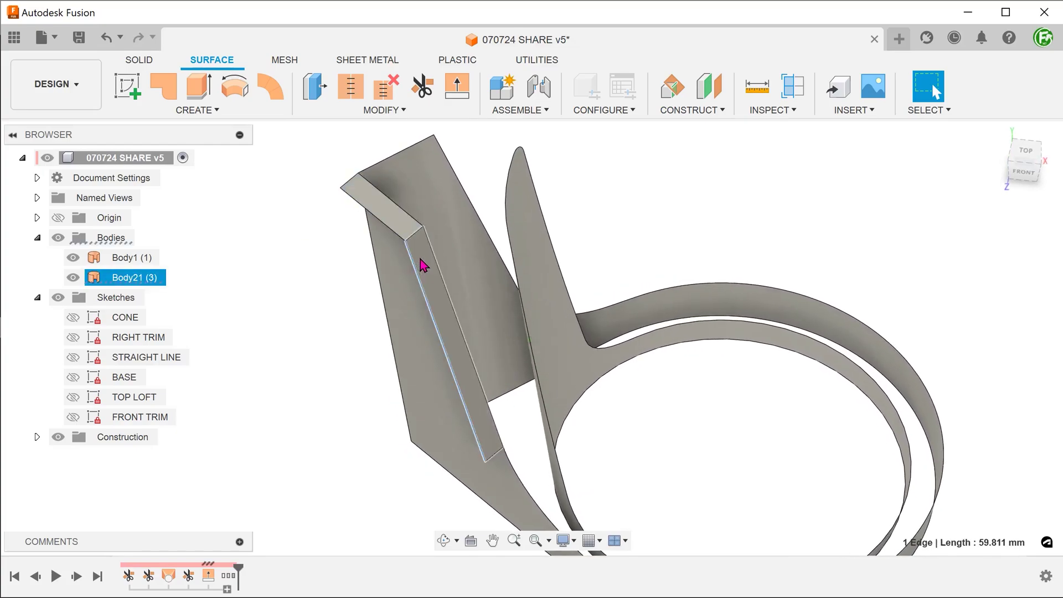
pyautogui.keyDown('shift'); pyautogui.moveTo(421, 259); pyautogui.dragTo(240, 216, button='middle'); pyautogui.keyUp('shift')
pyautogui.press('Escape')
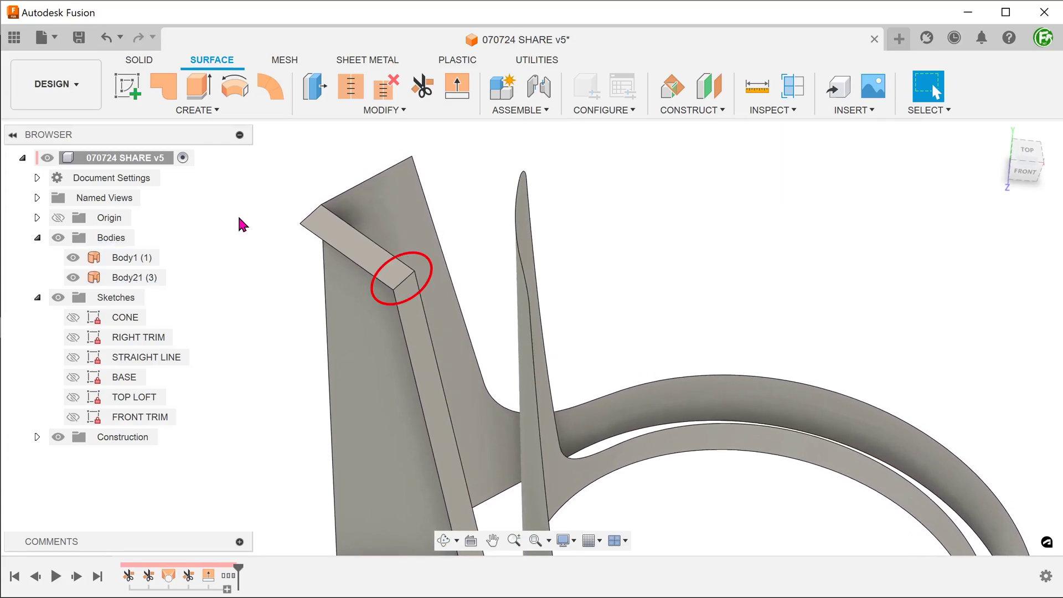
pyautogui.press('f')
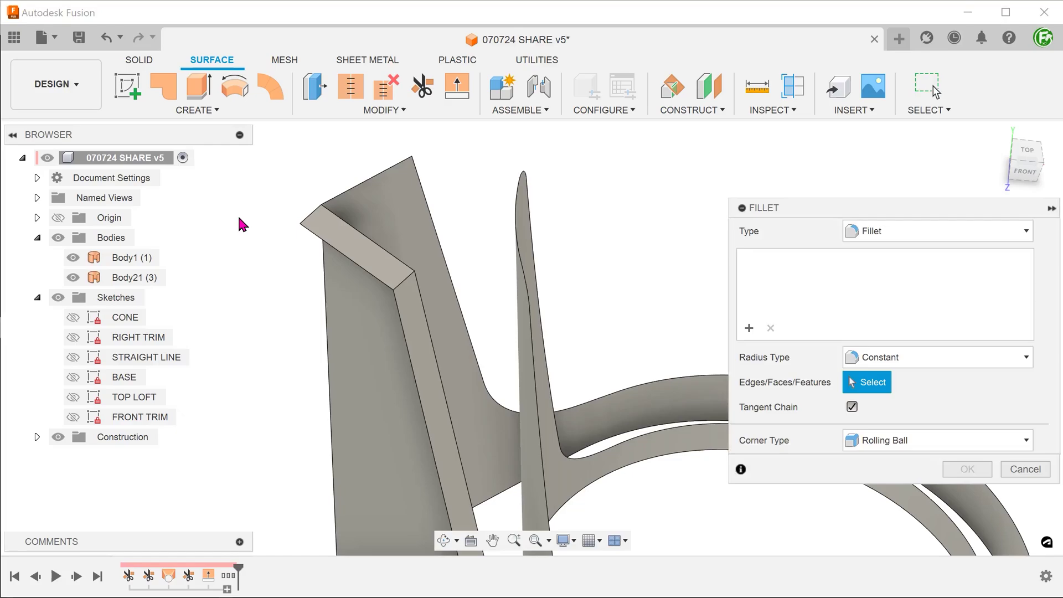
pyautogui.click(399, 287)
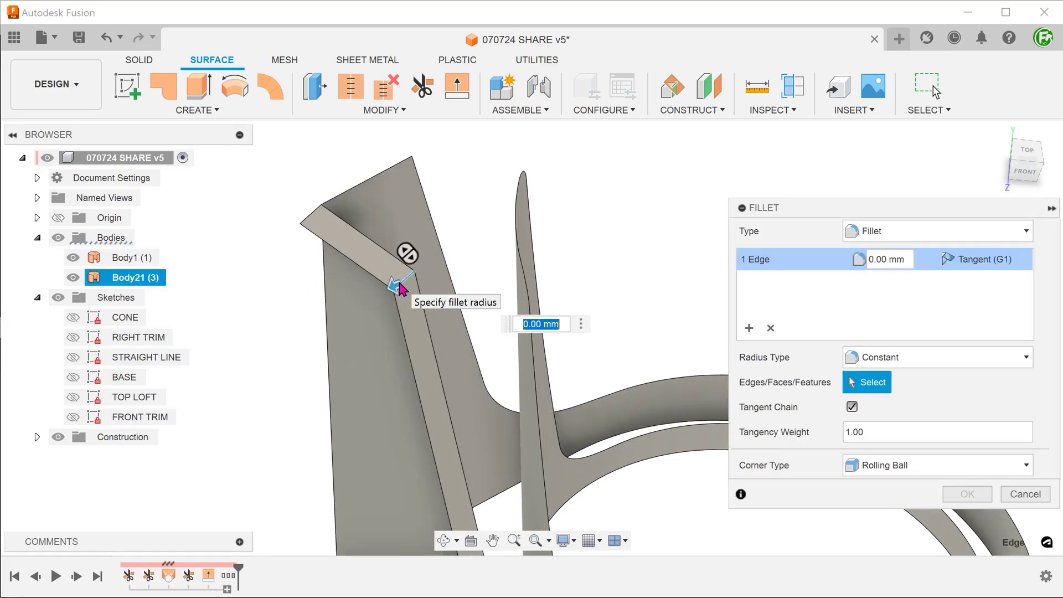
pyautogui.write('6')
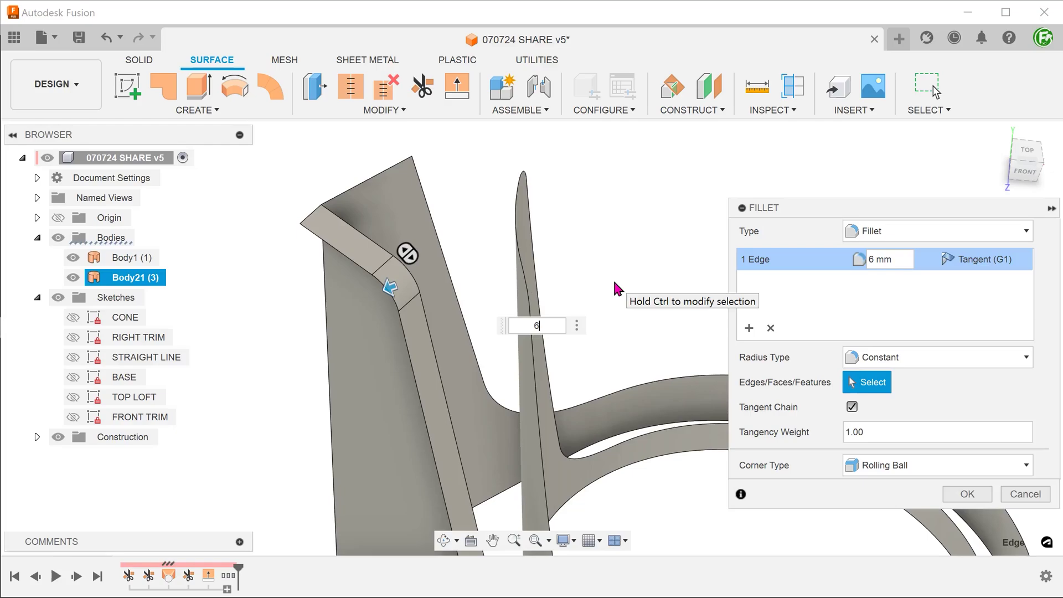
pyautogui.click(967, 494)
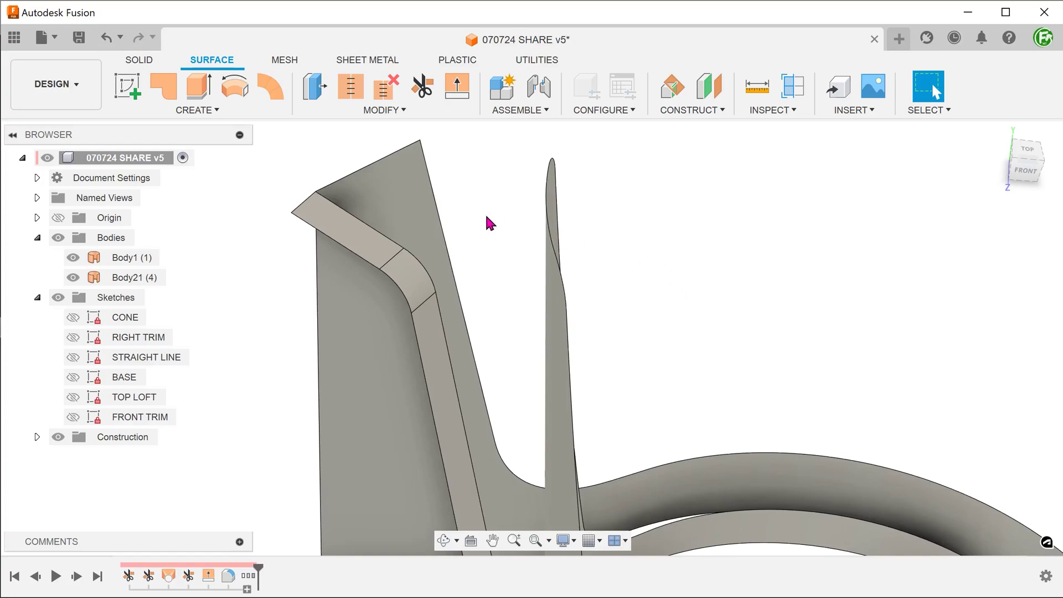
# Delete the flat, fillet and lower strip faces, keeping the rounded backrest corner, then return home.
pyautogui.click(423, 230)
pyautogui.click(370, 244)
pyautogui.press('Delete')
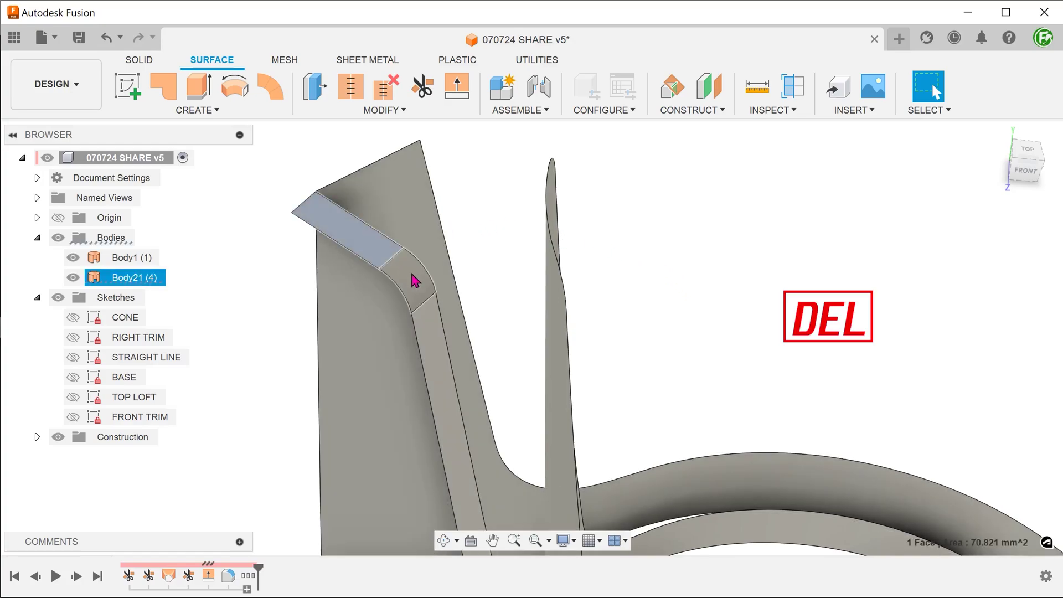
pyautogui.click(434, 330)
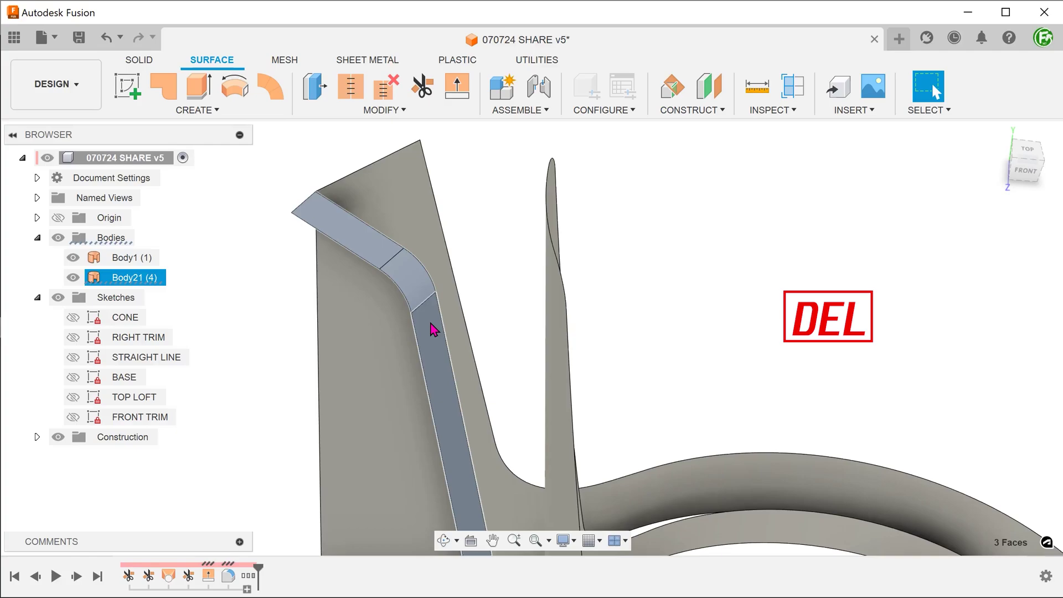
pyautogui.press('Delete')
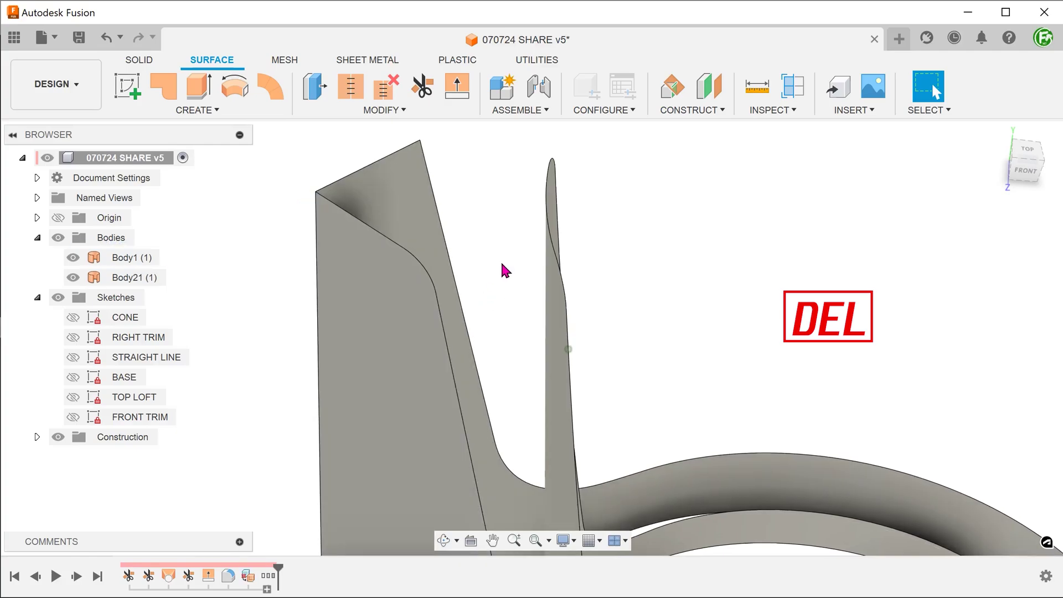
pyautogui.keyDown('shift'); pyautogui.moveTo(501, 266); pyautogui.dragTo(468, 262, button='middle'); pyautogui.keyUp('shift')
pyautogui.click(431, 287)
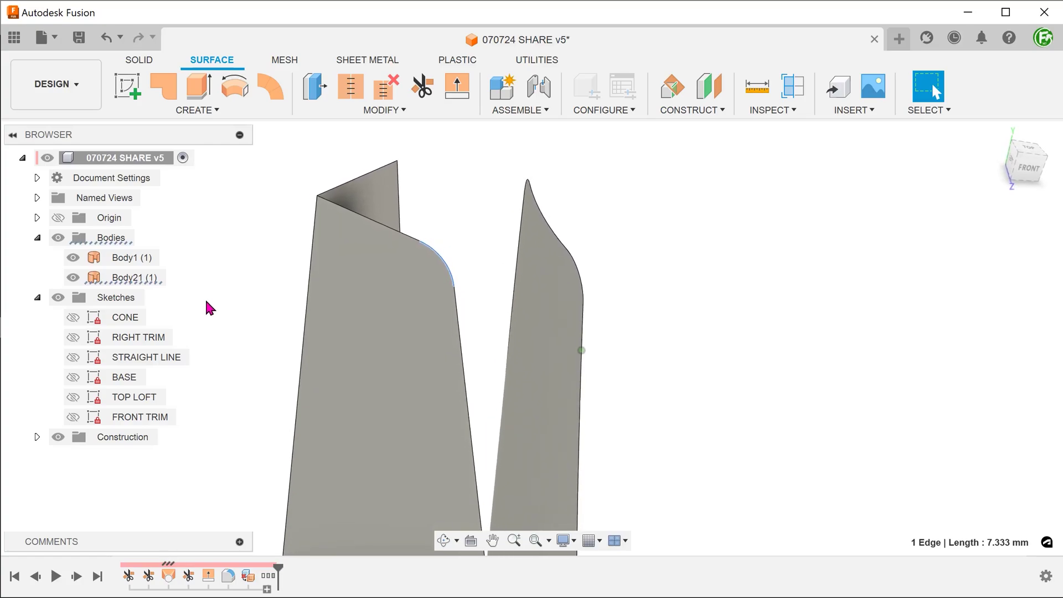
pyautogui.click(995, 133)
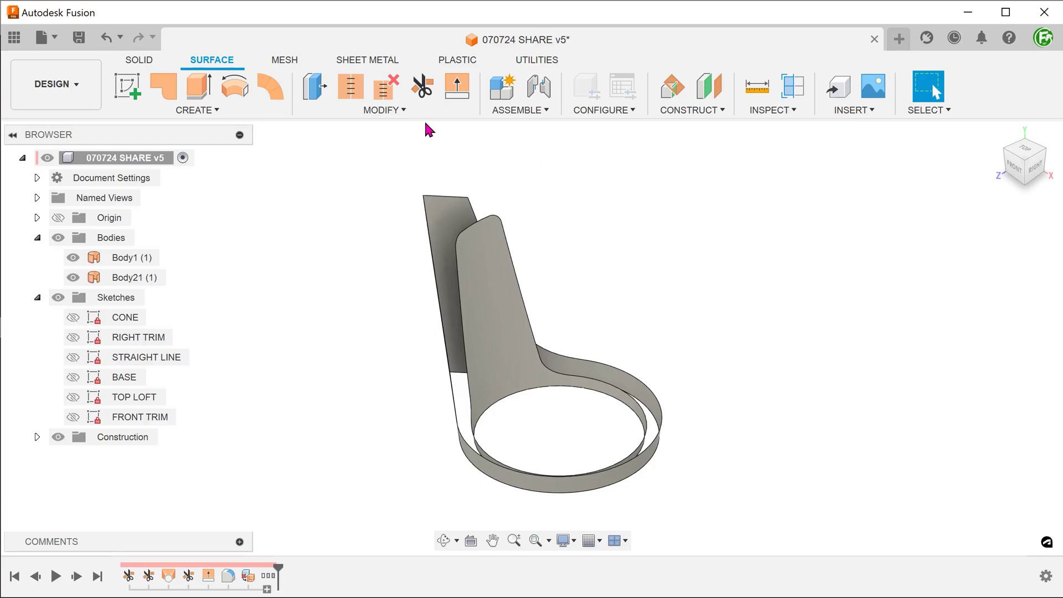
# Extend the back surface's long side edge by 5 mm.
pyautogui.click(373, 111)
pyautogui.click(364, 222)
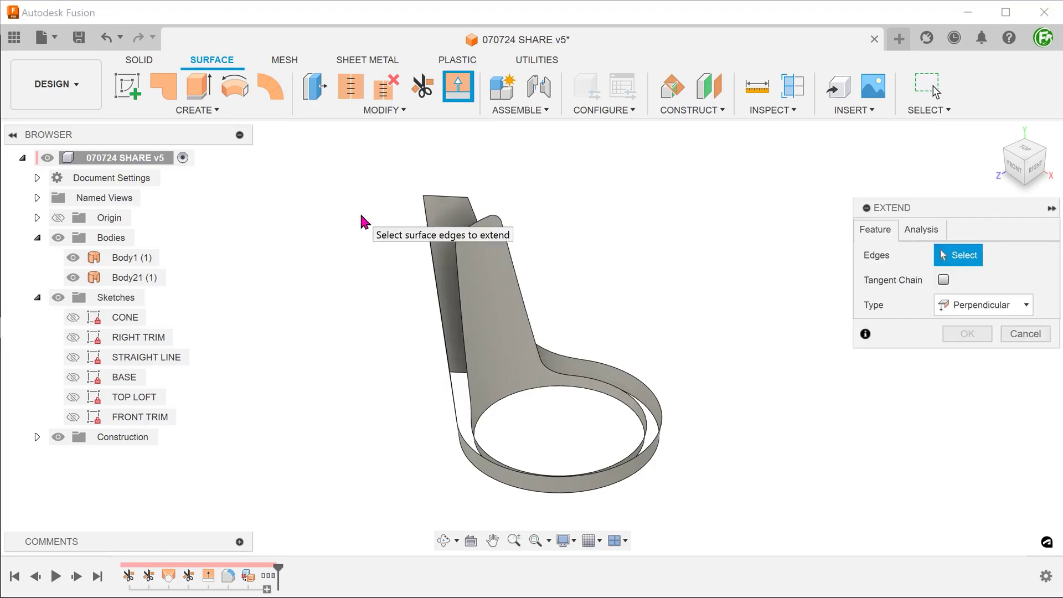
pyautogui.keyDown('shift'); pyautogui.moveTo(470, 147); pyautogui.dragTo(614, 181, button='middle'); pyautogui.keyUp('shift')
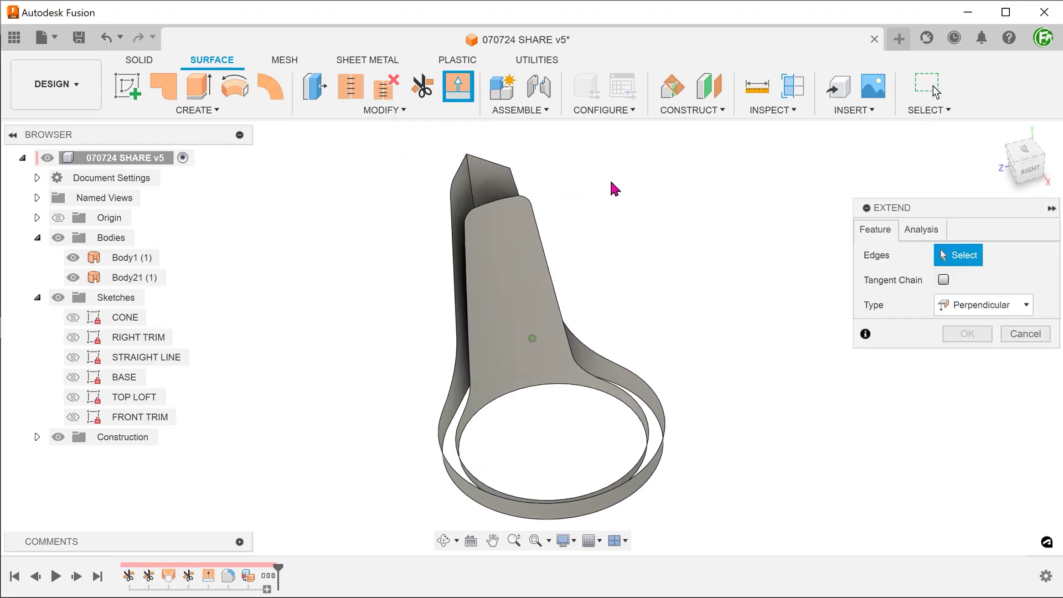
pyautogui.click(511, 196)
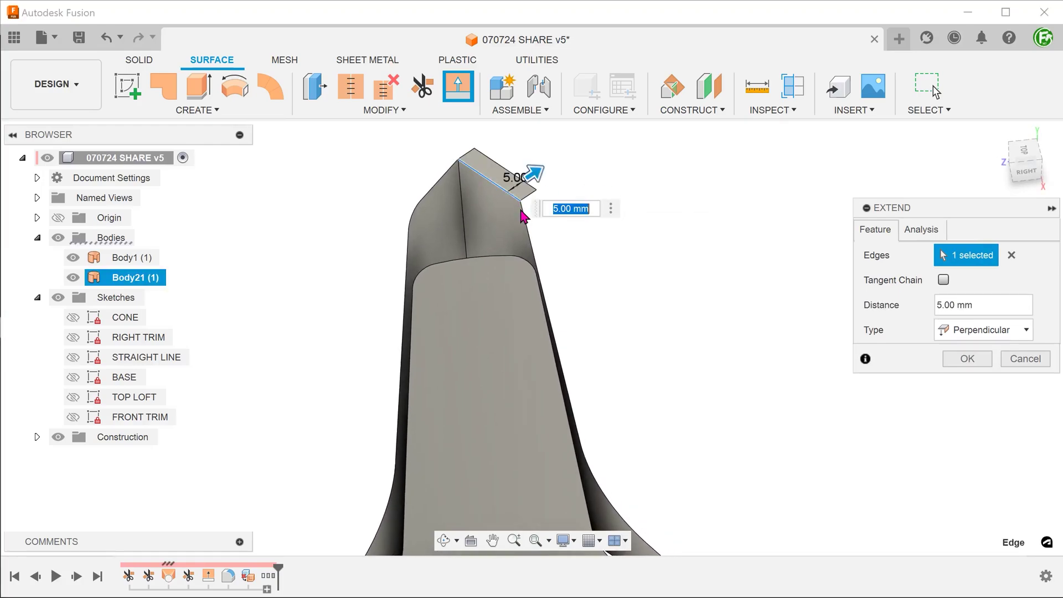
pyautogui.keyDown('shift'); pyautogui.moveTo(525, 226); pyautogui.dragTo(536, 247, button='middle'); pyautogui.keyUp('shift')
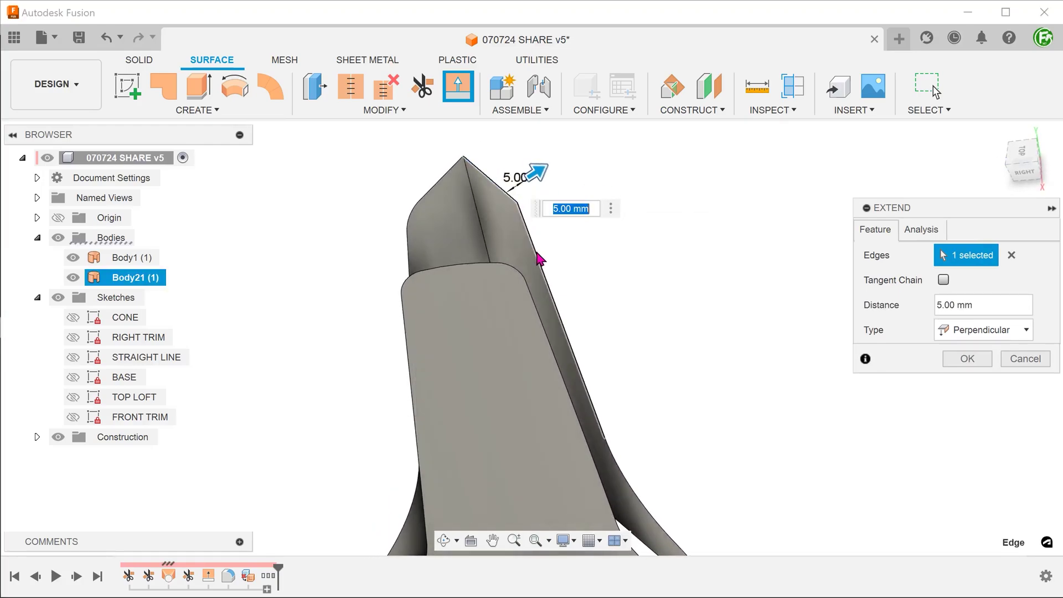
pyautogui.click(538, 254)
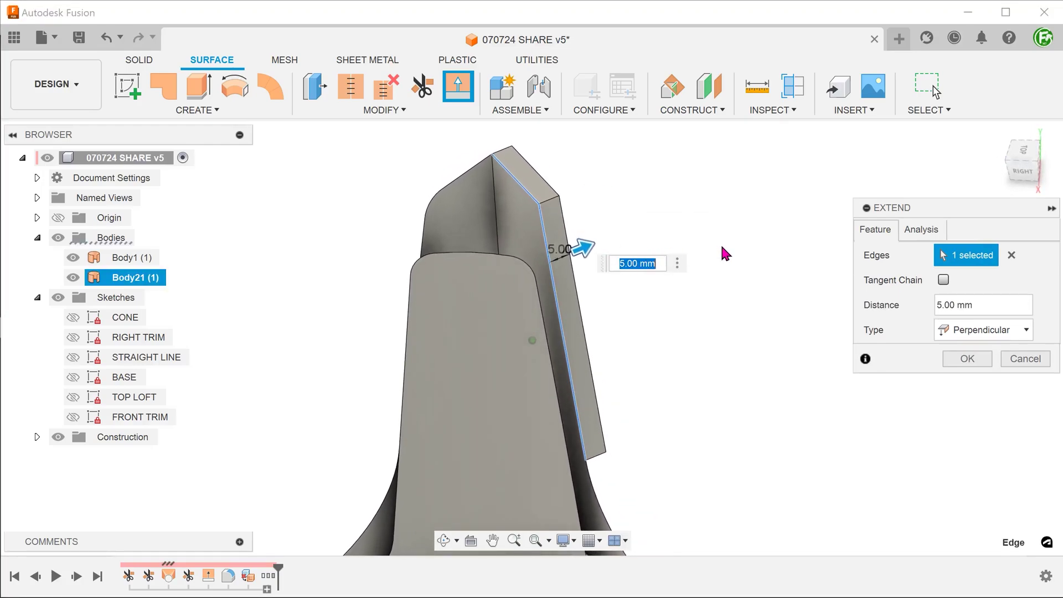
pyautogui.click(953, 360)
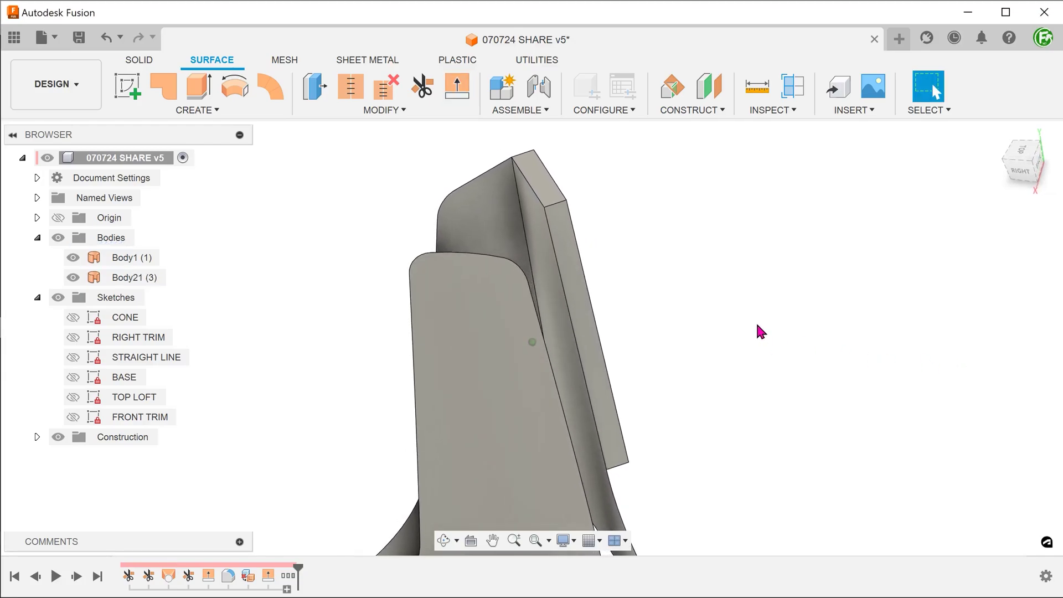
# Fillet the new corner edge at 8 mm.
pyautogui.press('f')
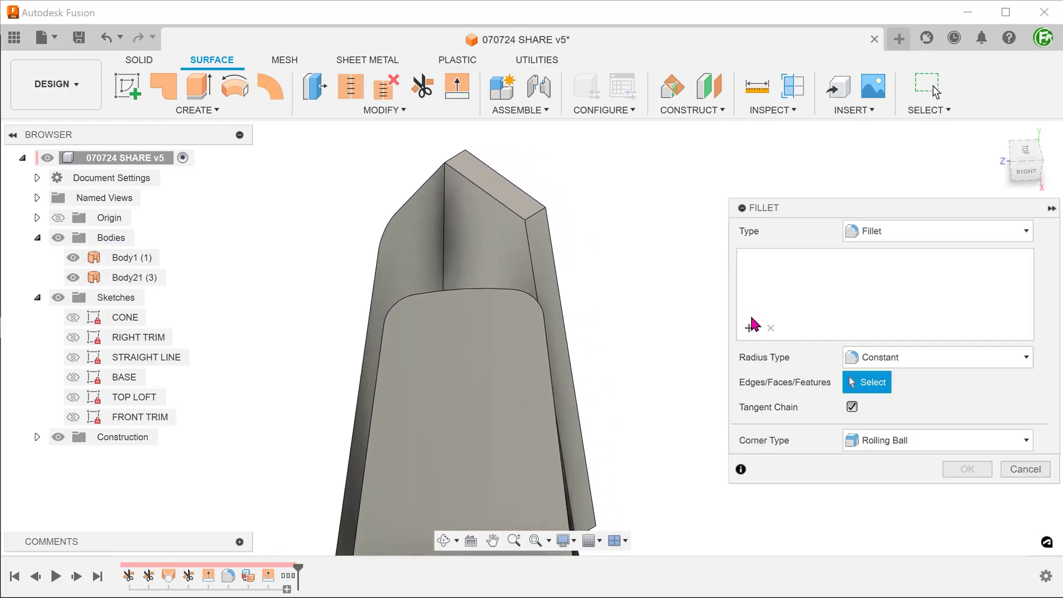
pyautogui.click(543, 219)
pyautogui.write('8')
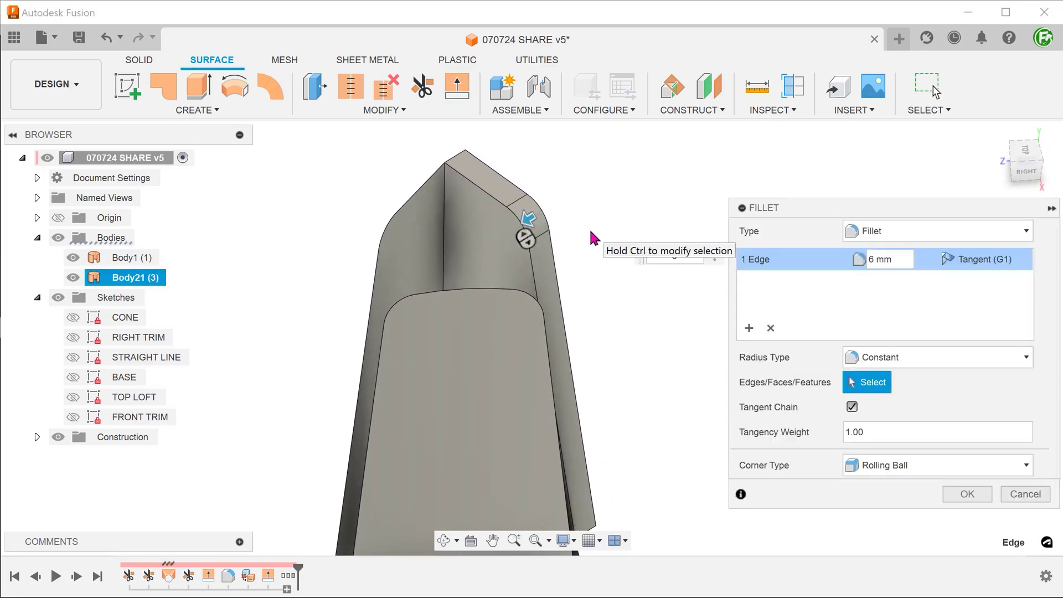
pyautogui.click(967, 494)
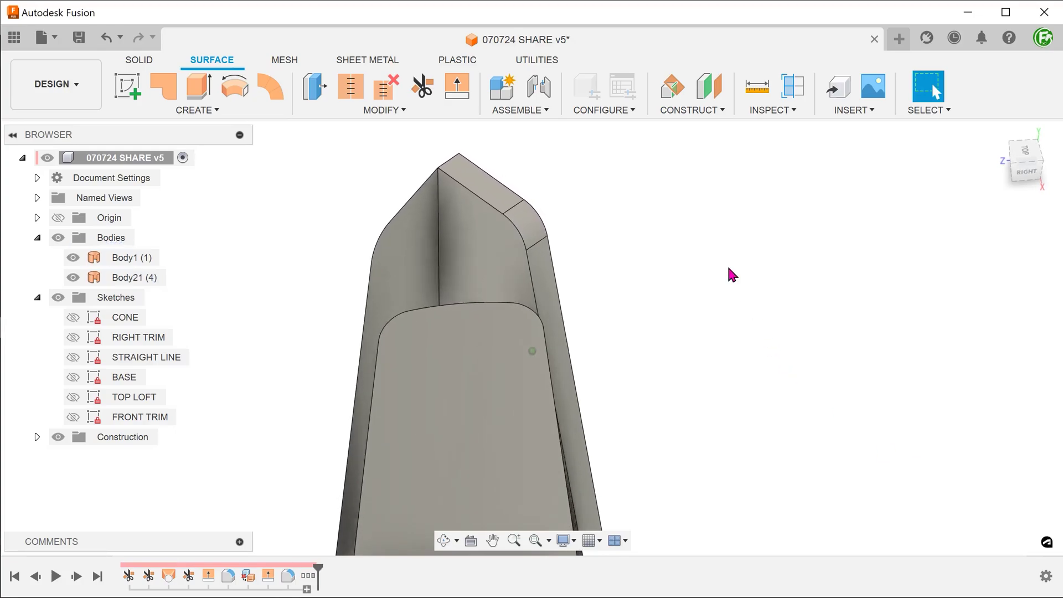
# Delete the top strip, fillet and side strip faces, leaving a rounded top corner.
pyautogui.click(517, 202)
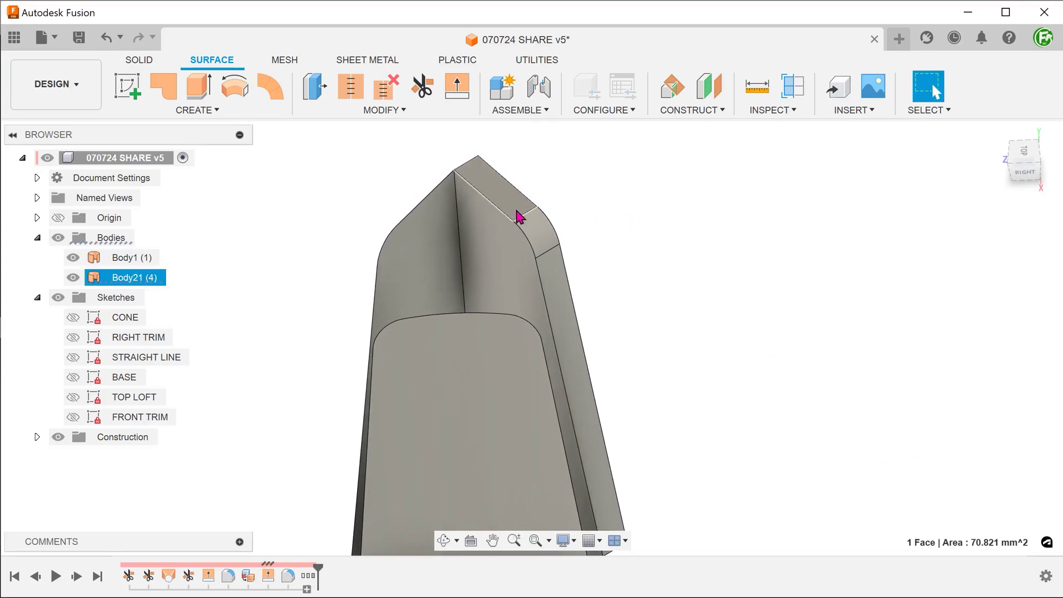
pyautogui.keyDown('shift'); pyautogui.click(523, 222); pyautogui.keyUp('shift')
pyautogui.keyDown('shift'); pyautogui.click(557, 249); pyautogui.keyUp('shift')
pyautogui.press('Delete')
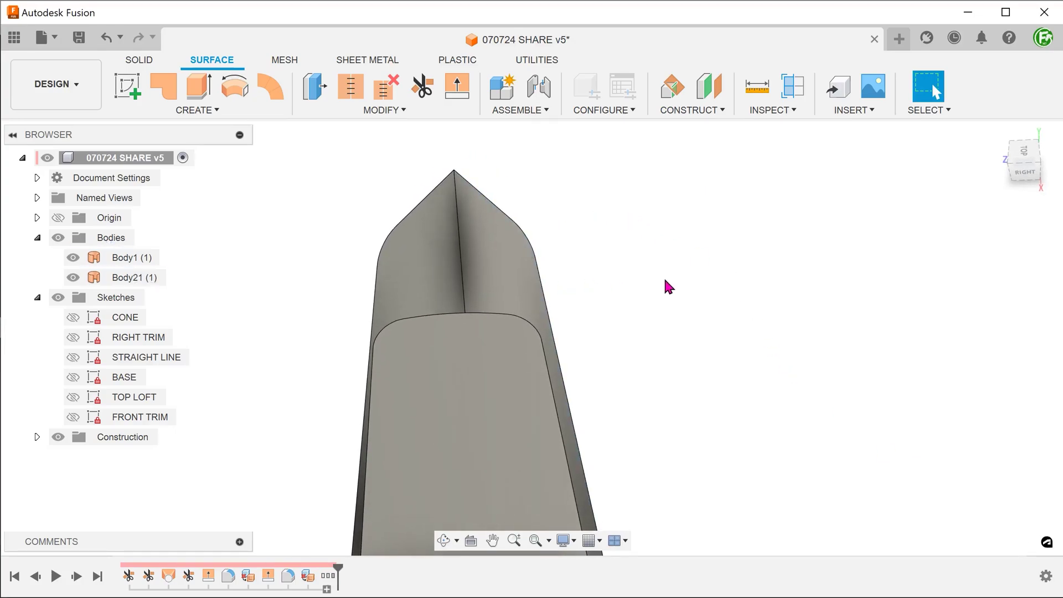
pyautogui.moveTo(606, 248)
pyautogui.keyDown('shift'); pyautogui.mouseDown(button='middle')
pyautogui.moveTo(551, 241)
pyautogui.moveTo(652, 276)
pyautogui.moveTo(688, 254)
pyautogui.mouseUp(button='middle'); pyautogui.keyUp('shift')
pyautogui.click(511, 238)
pyautogui.click(999, 134)
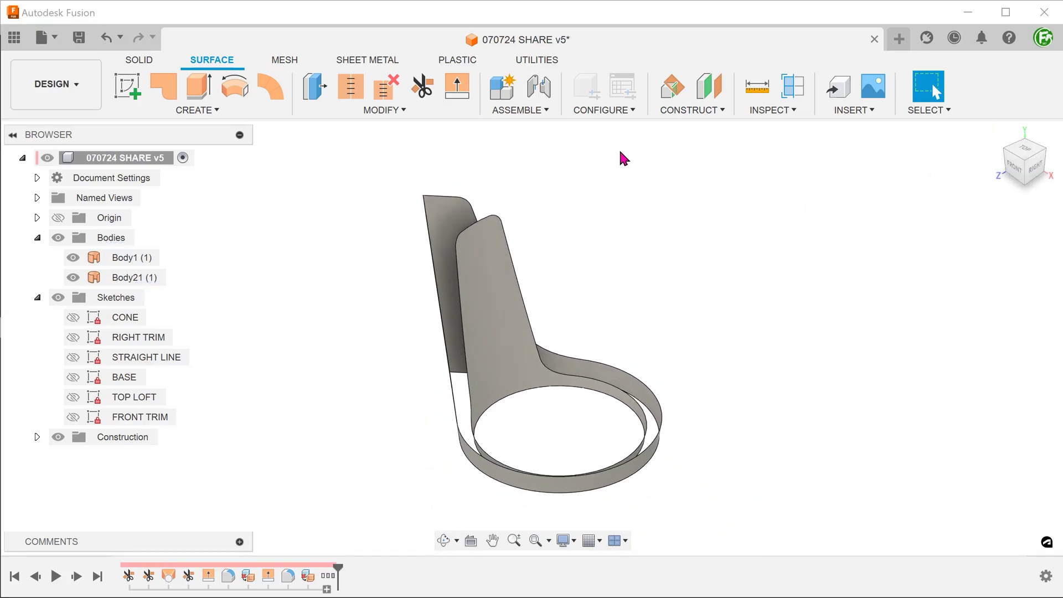
# Loft Body22 between the front surface's edge chain and the back surface's top edges.
pyautogui.click(216, 110)
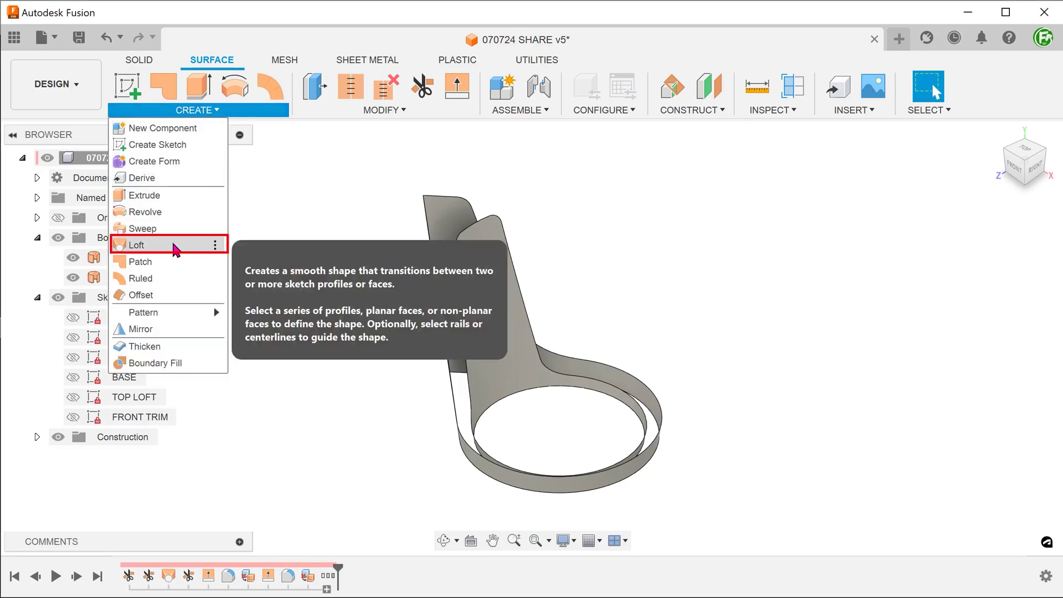
pyautogui.click(175, 247)
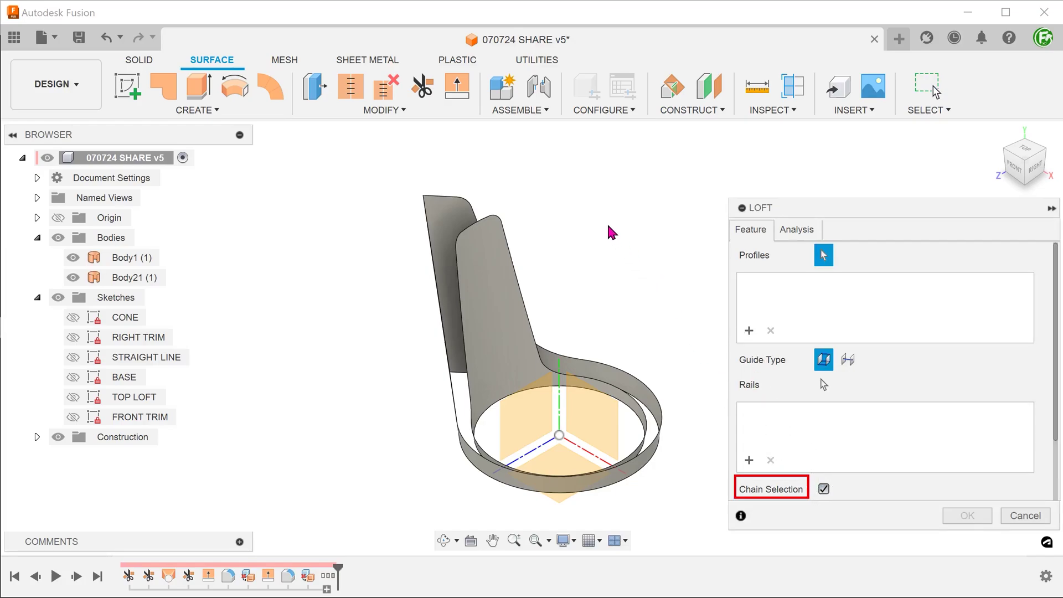
pyautogui.keyDown('shift'); pyautogui.moveTo(579, 176); pyautogui.dragTo(554, 171, button='middle'); pyautogui.keyUp('shift')
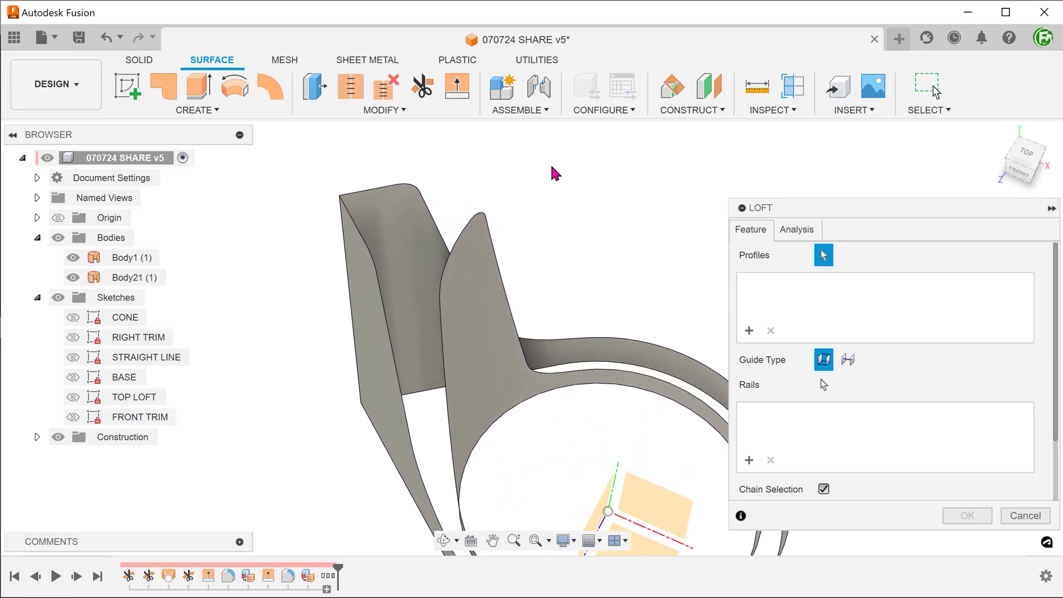
pyautogui.click(468, 229)
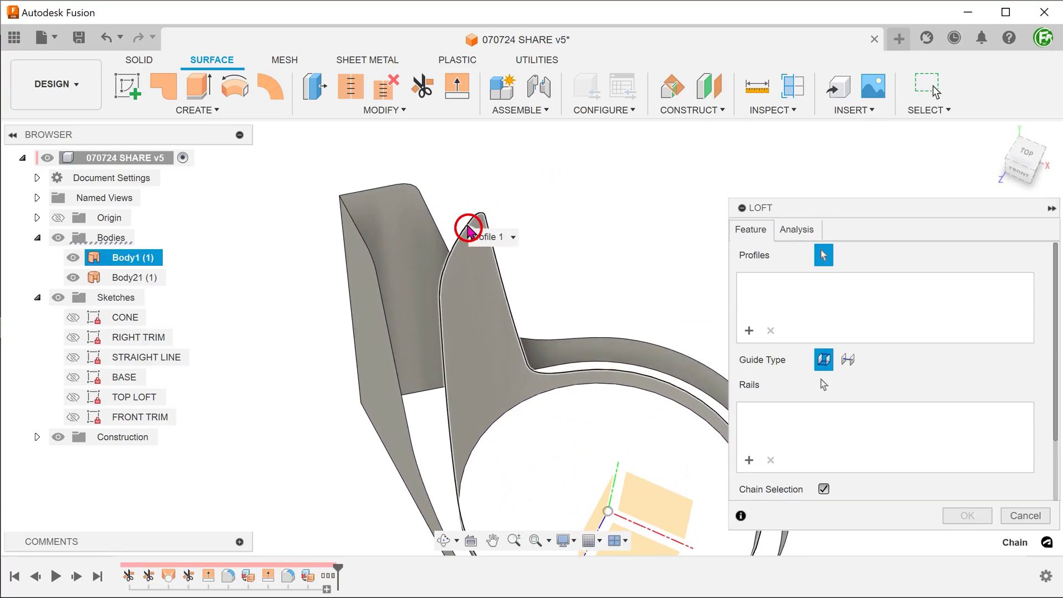
pyautogui.click(359, 198)
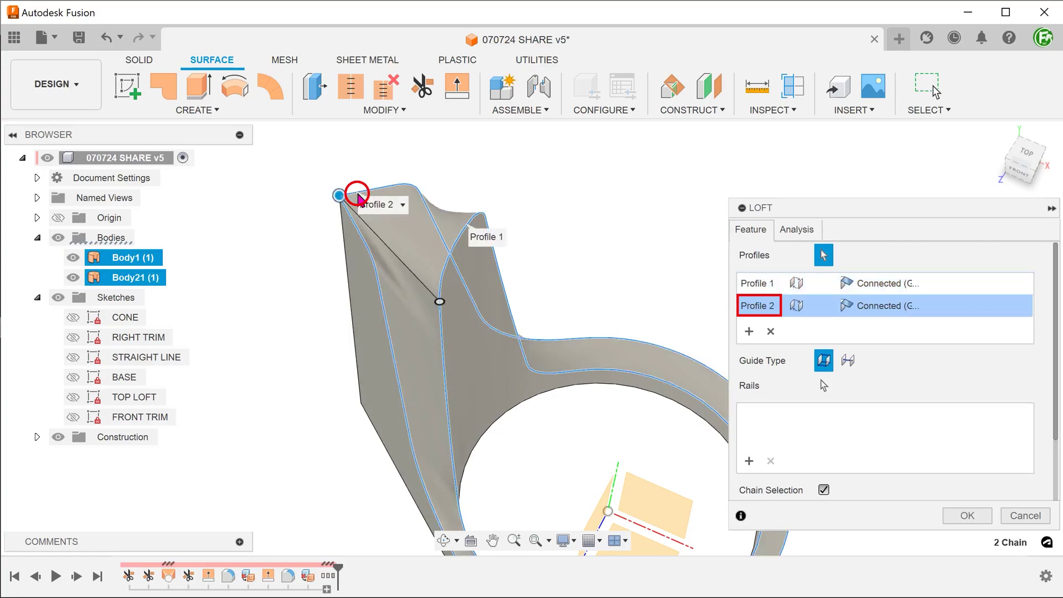
pyautogui.keyDown('shift'); pyautogui.moveTo(260, 177); pyautogui.dragTo(245, 207, button='middle'); pyautogui.keyUp('shift')
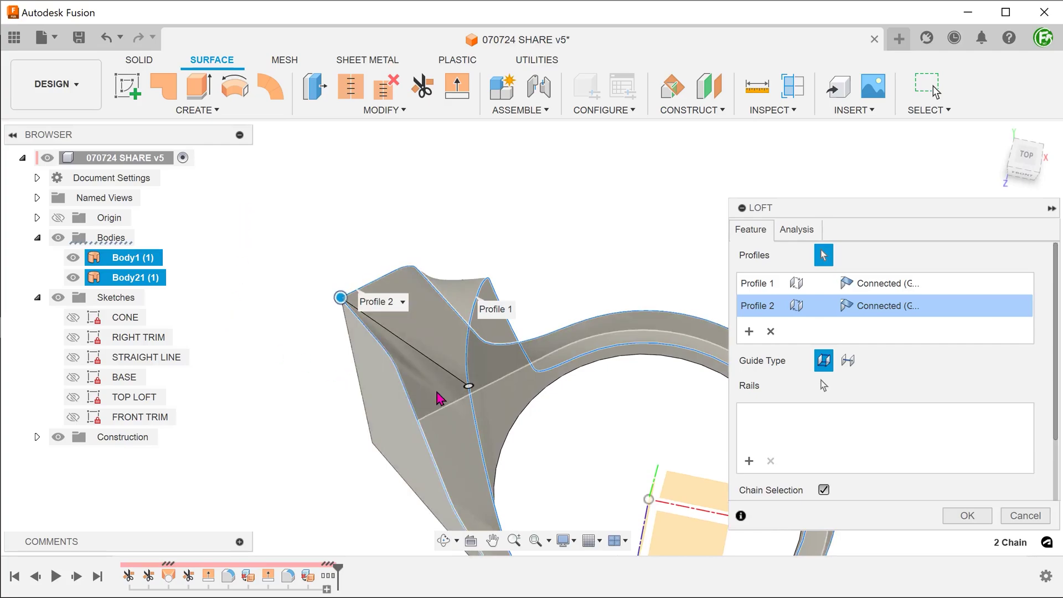
pyautogui.click(469, 384)
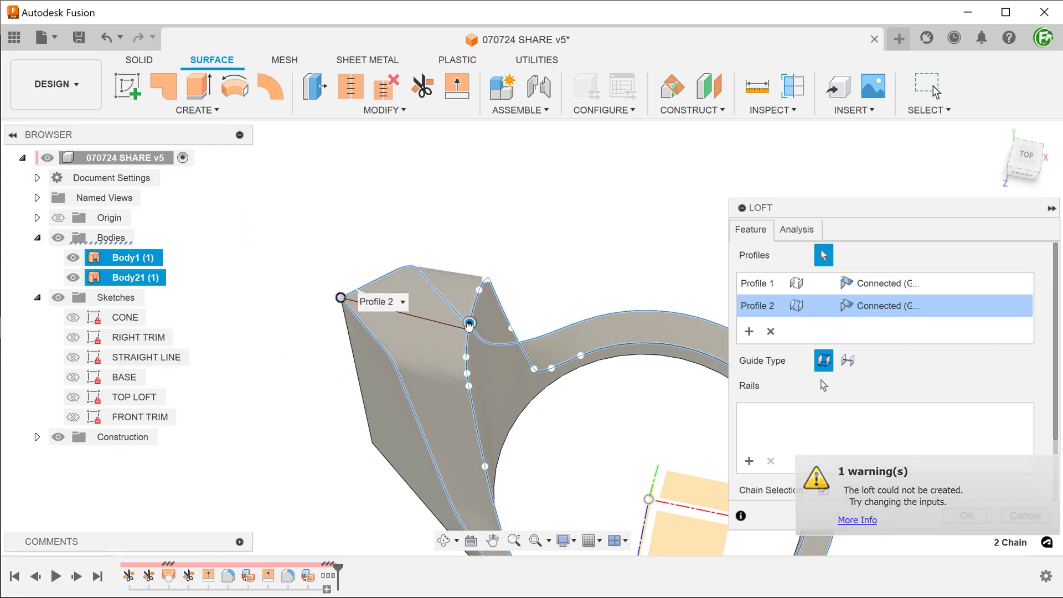
pyautogui.click(469, 325)
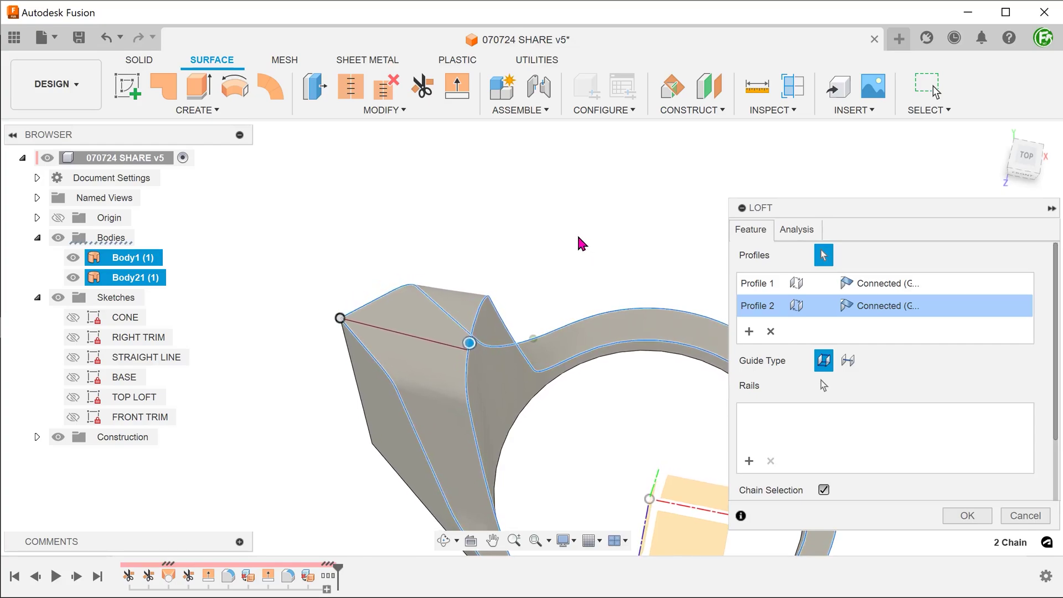
pyautogui.keyDown('shift'); pyautogui.moveTo(295, 220); pyautogui.dragTo(279, 232, button='middle'); pyautogui.keyUp('shift')
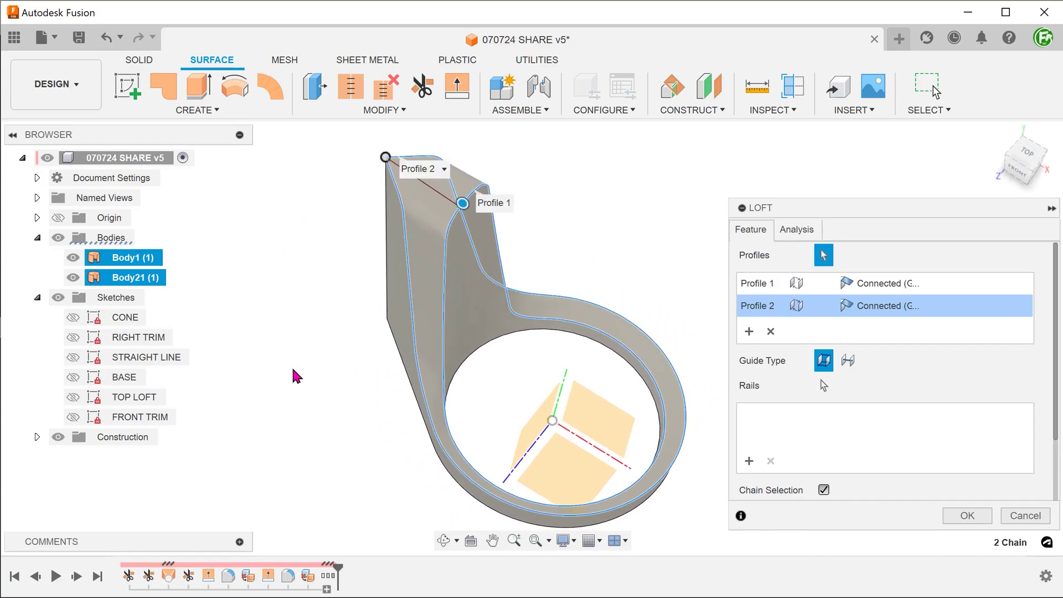
pyautogui.press('Return')
pyautogui.keyDown('shift'); pyautogui.moveTo(779, 364); pyautogui.dragTo(770, 354, button='middle'); pyautogui.keyUp('shift')
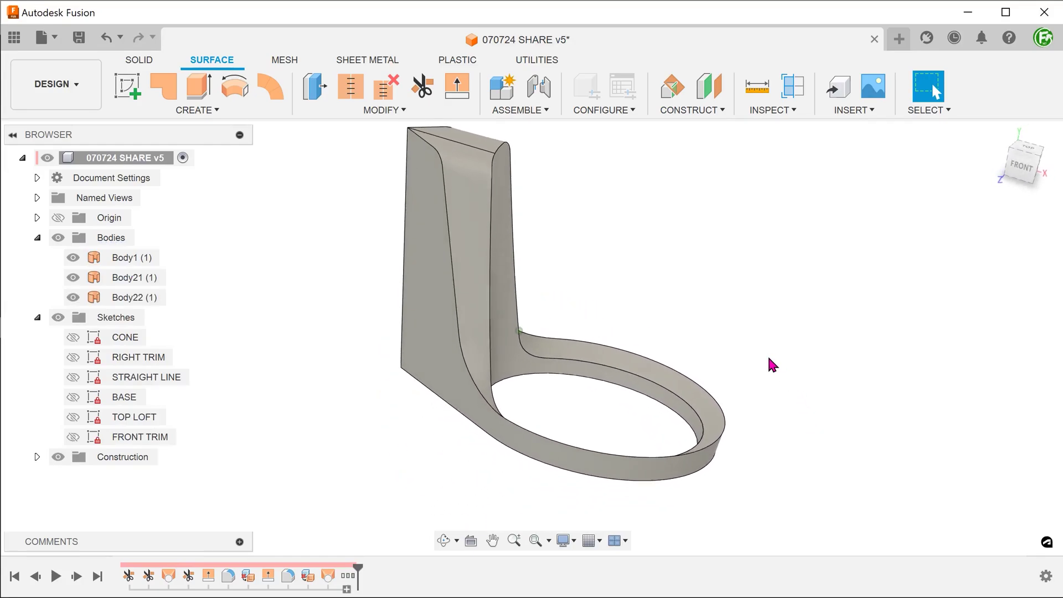
pyautogui.click(460, 400)
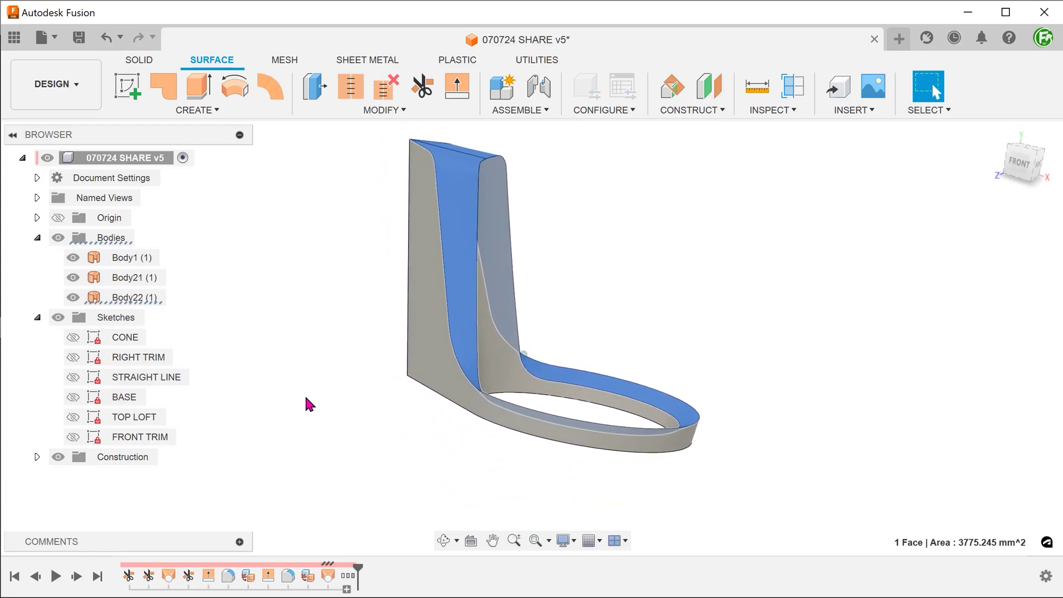
pyautogui.click(653, 277)
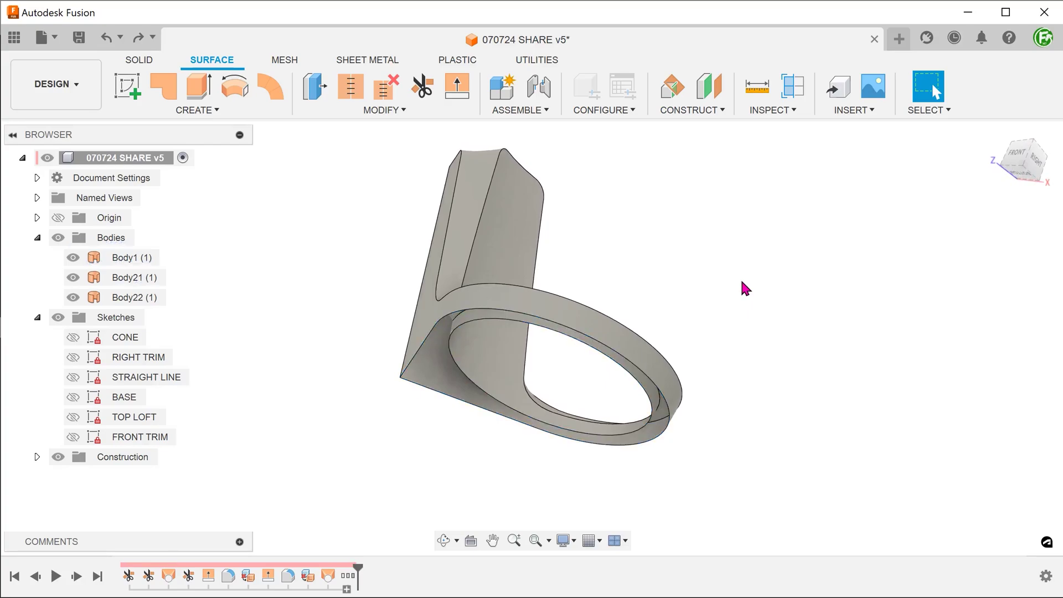
pyautogui.click(593, 256)
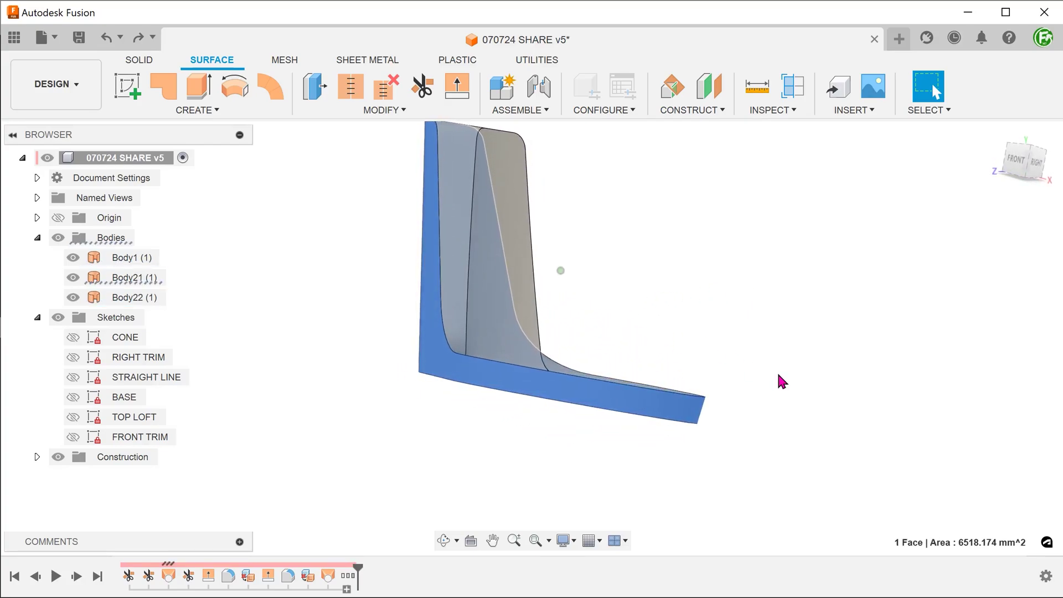
pyautogui.click(777, 319)
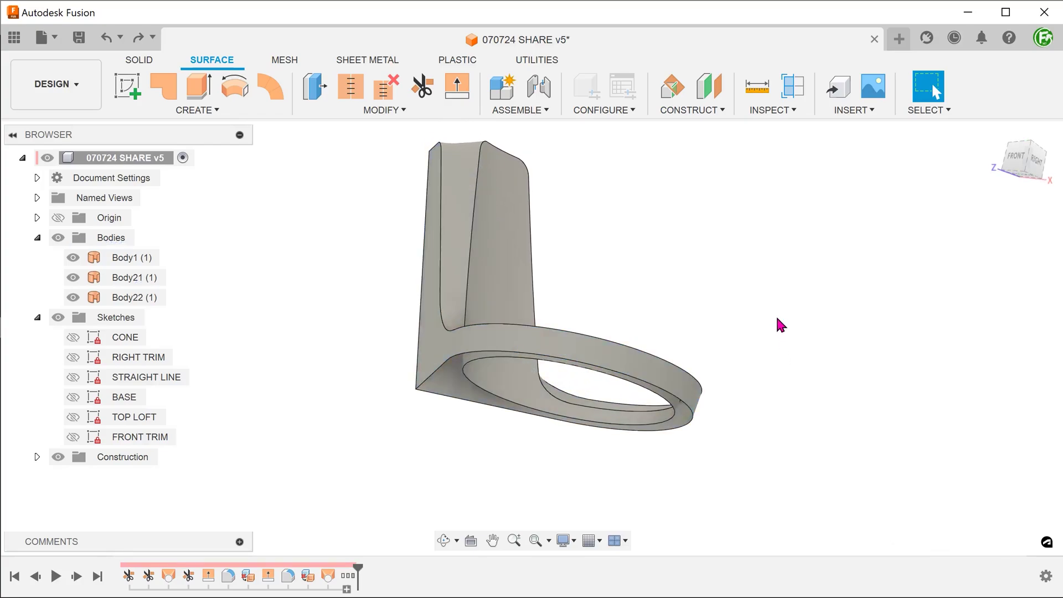
# Extend the base's bottom edge 5 mm downward, then view the model from above.
pyautogui.click(400, 111)
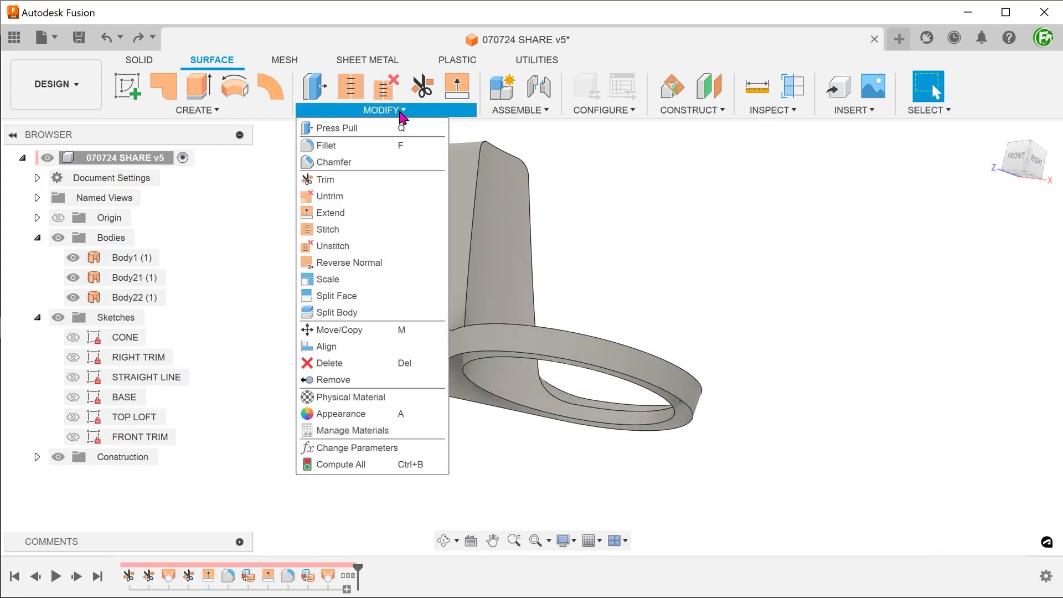
pyautogui.click(358, 214)
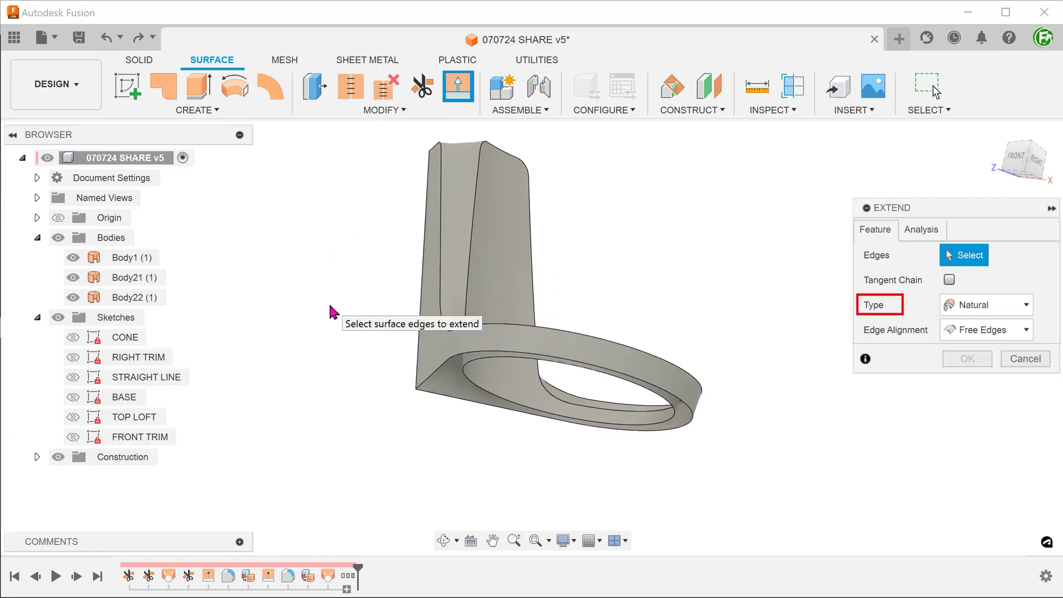
pyautogui.click(425, 383)
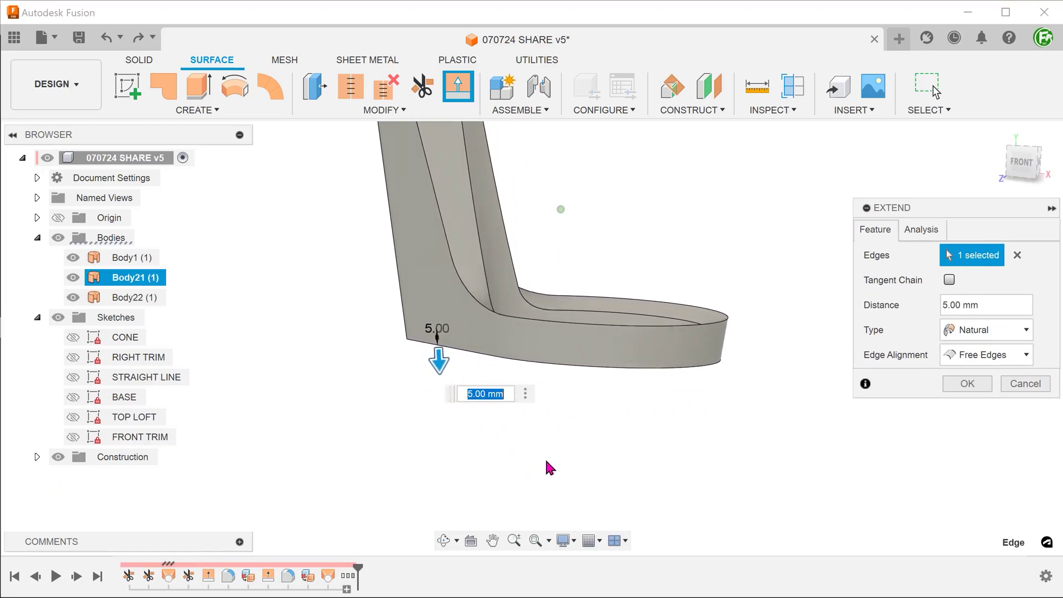
pyautogui.click(968, 383)
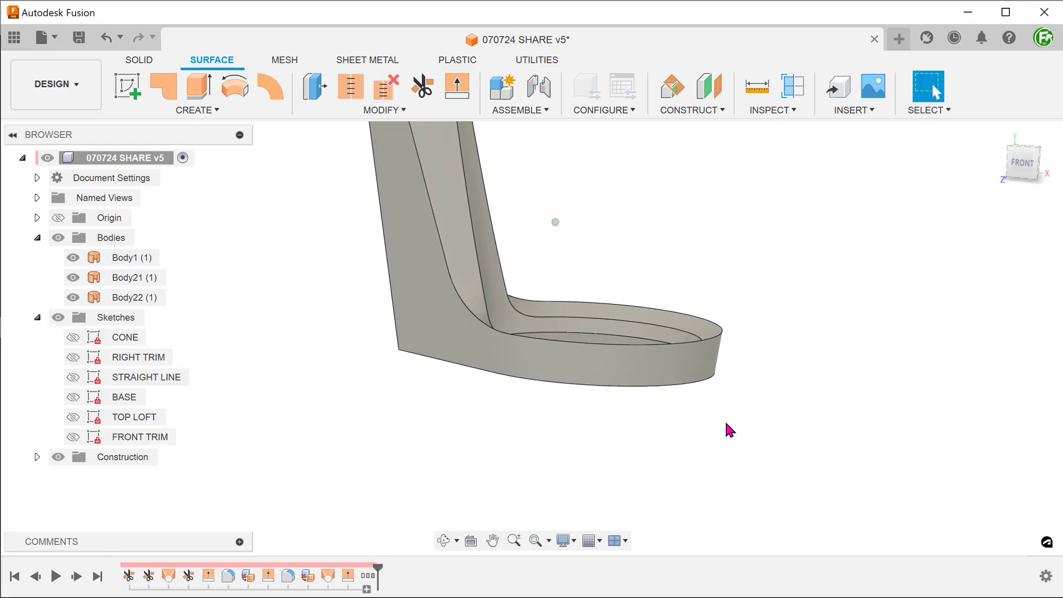
pyautogui.click(998, 133)
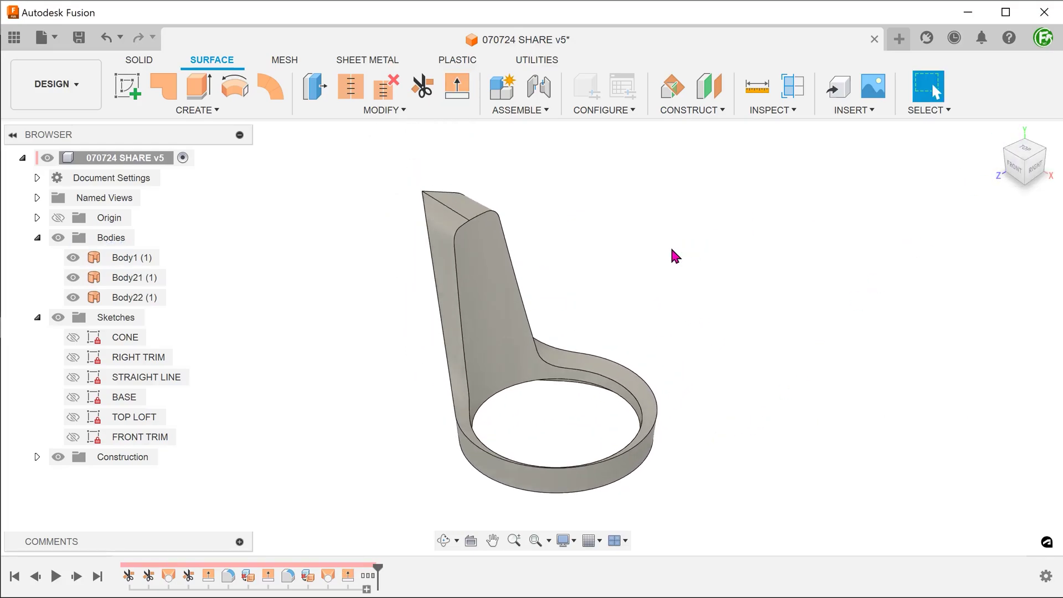
pyautogui.moveTo(678, 249)
pyautogui.keyDown('shift'); pyautogui.mouseDown(button='middle')
pyautogui.moveTo(682, 301)
pyautogui.moveTo(594, 349)
pyautogui.moveTo(595, 312)
pyautogui.mouseUp(button='middle'); pyautogui.keyUp('shift')
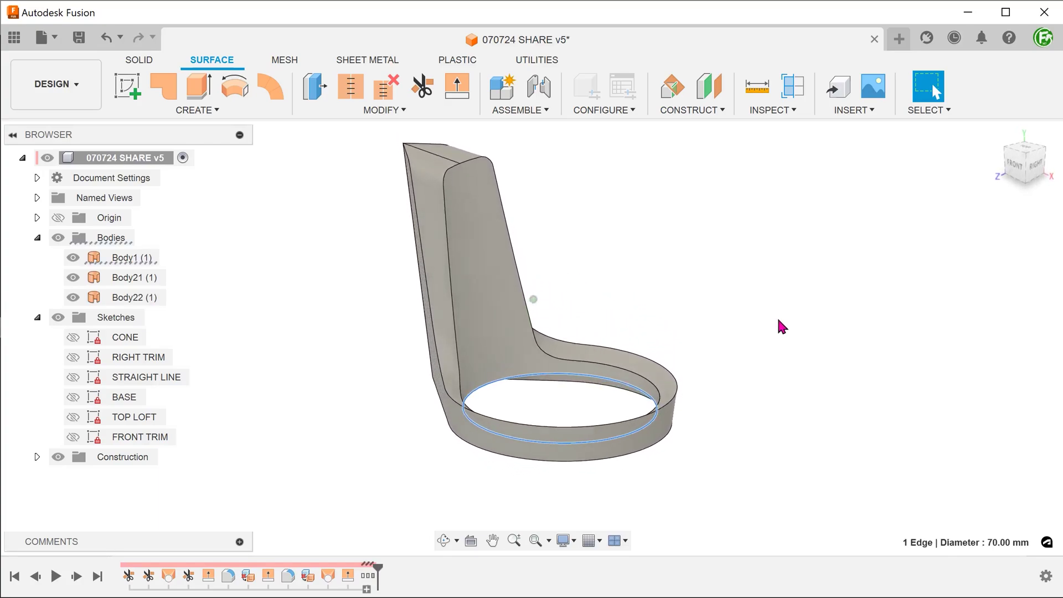
# Check the bottom rim edge from a top-down view and bring up the surface tools list.
pyautogui.click(646, 435)
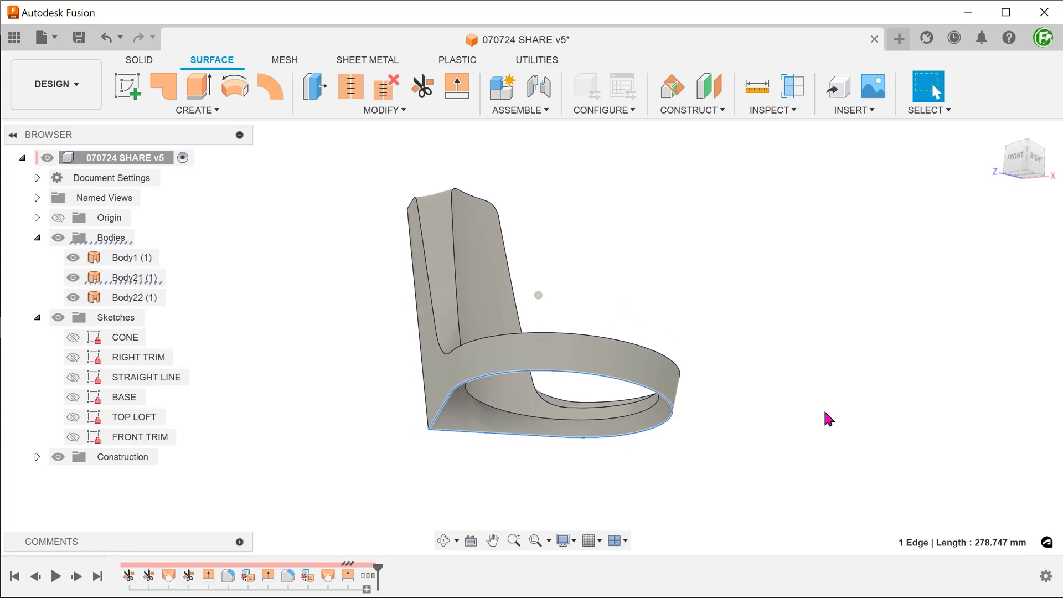
pyautogui.keyDown('shift'); pyautogui.moveTo(821, 407); pyautogui.dragTo(682, 237, button='middle'); pyautogui.keyUp('shift')
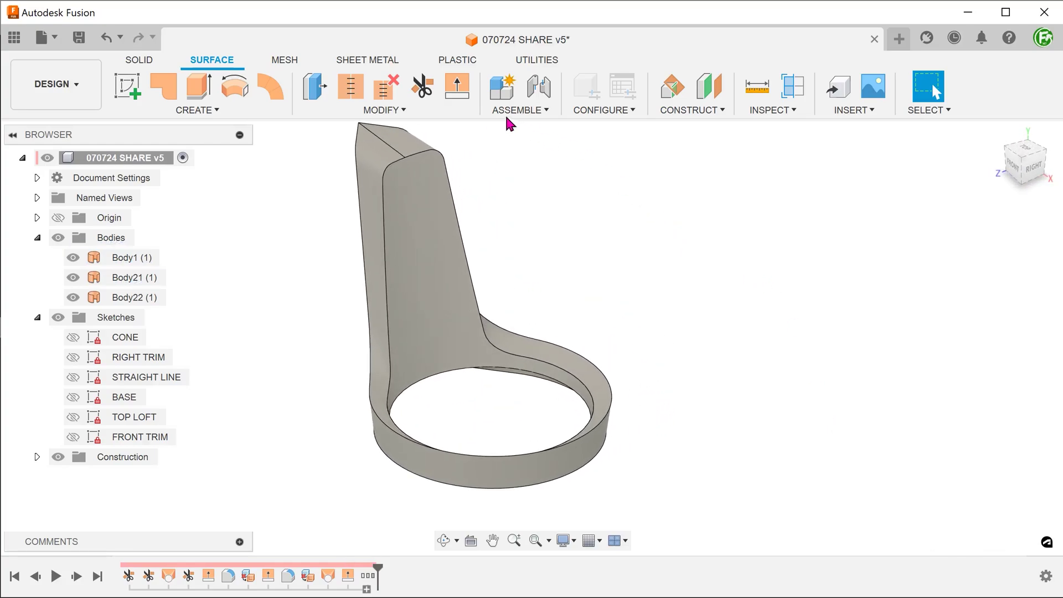
pyautogui.click(417, 110)
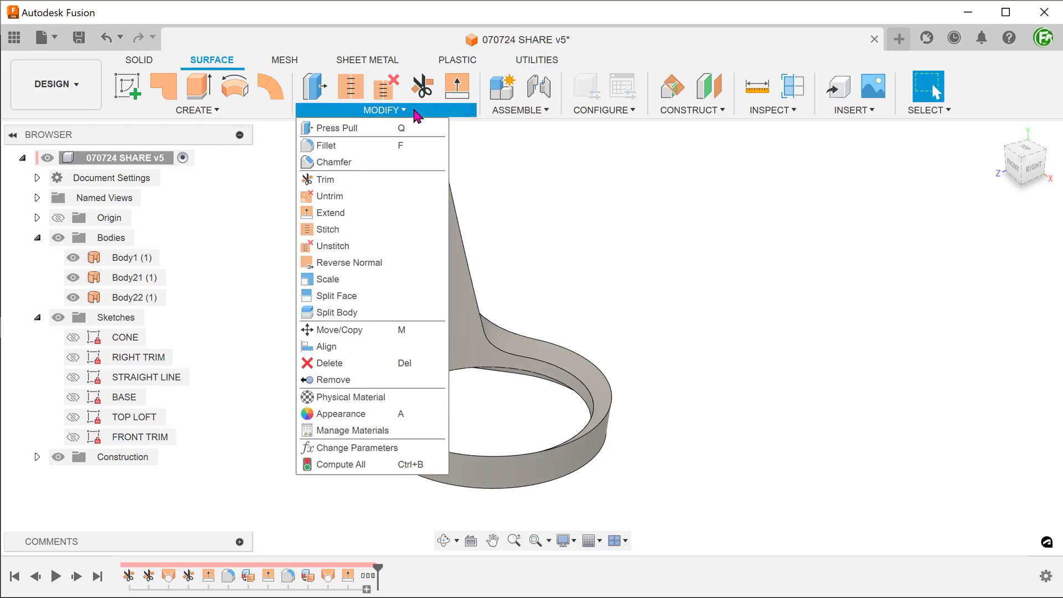
pyautogui.moveTo(198, 110)
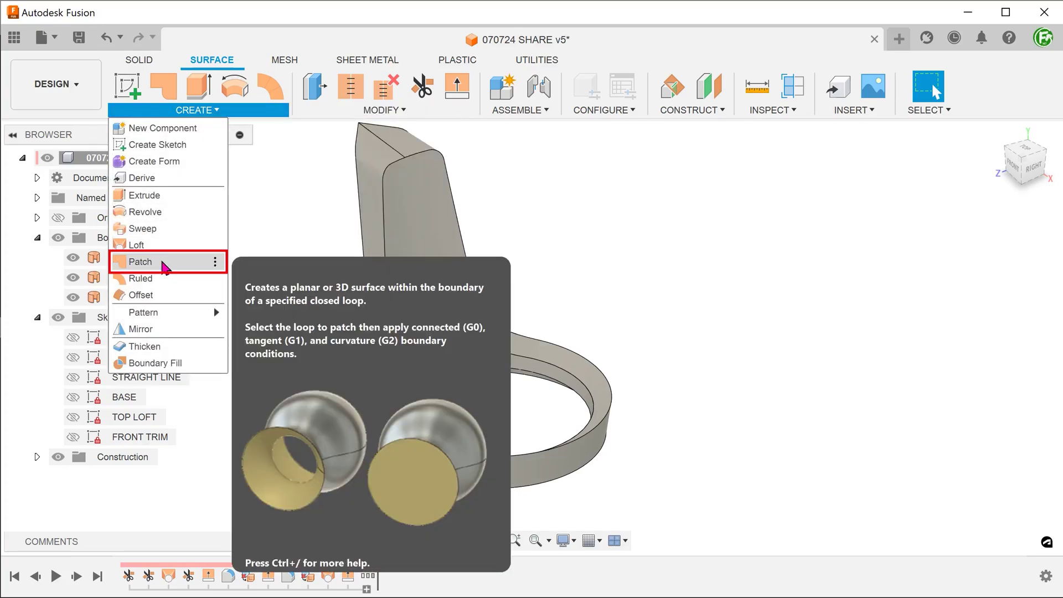
# Patch the inner circular opening and the bottom rim, creating Body23 and Body24.
pyautogui.click(164, 264)
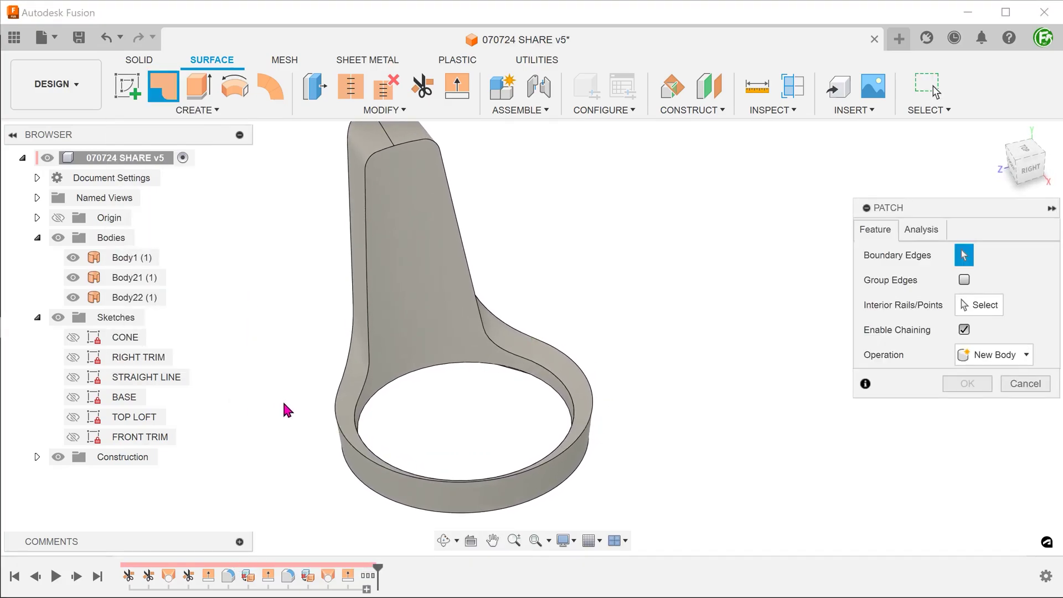
pyautogui.click(411, 374)
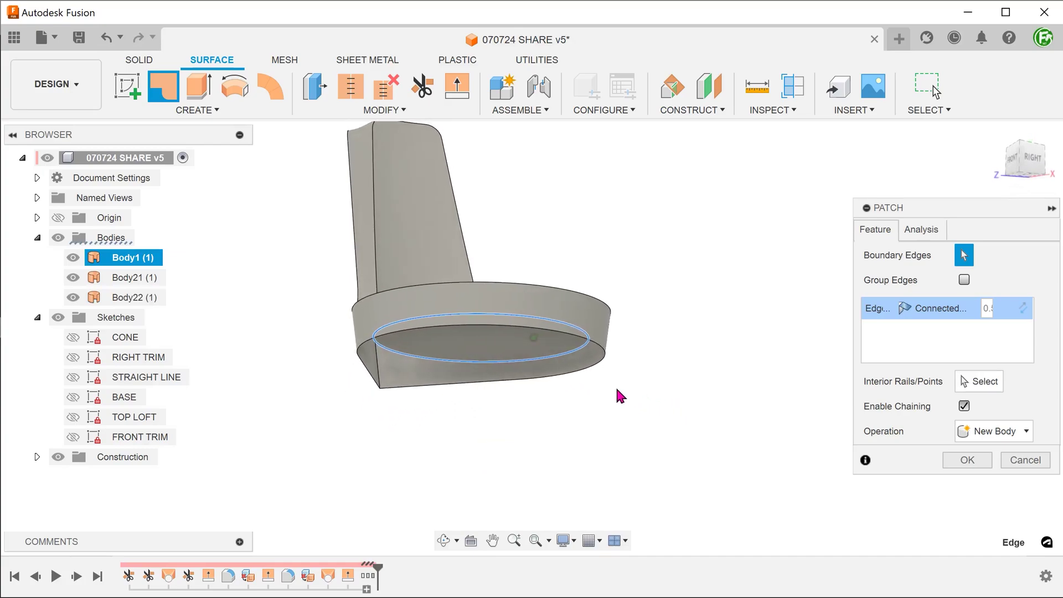
pyautogui.click(577, 380)
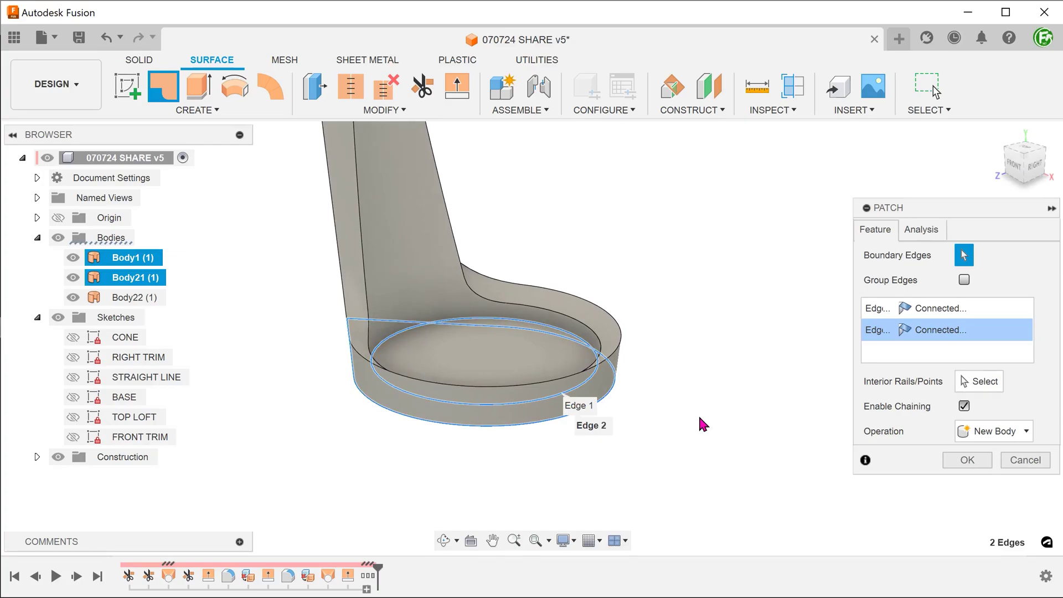
pyautogui.click(967, 463)
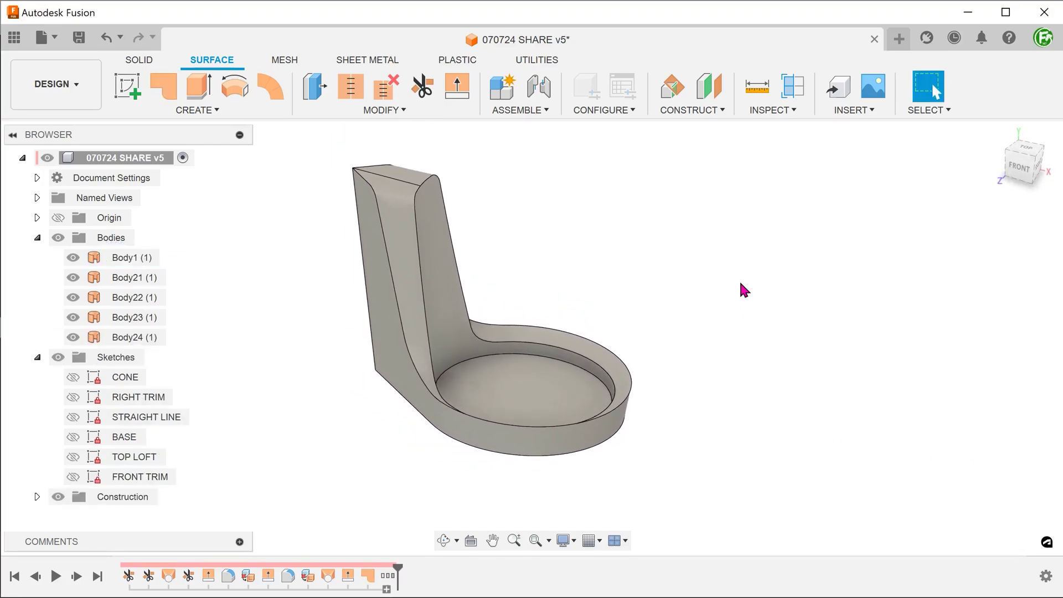
pyautogui.click(794, 89)
pyautogui.click(601, 358)
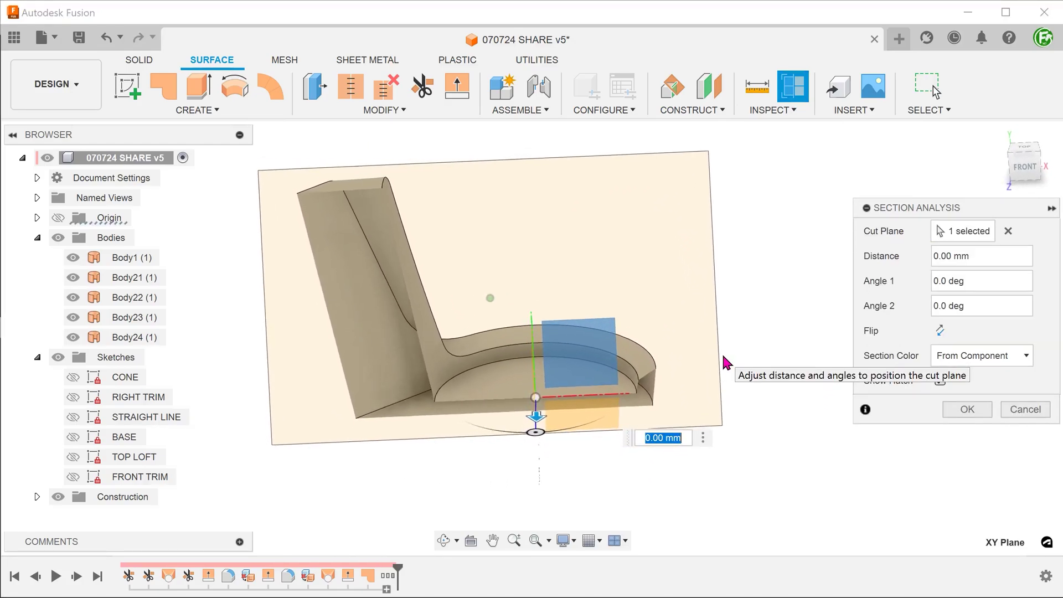
pyautogui.click(1008, 405)
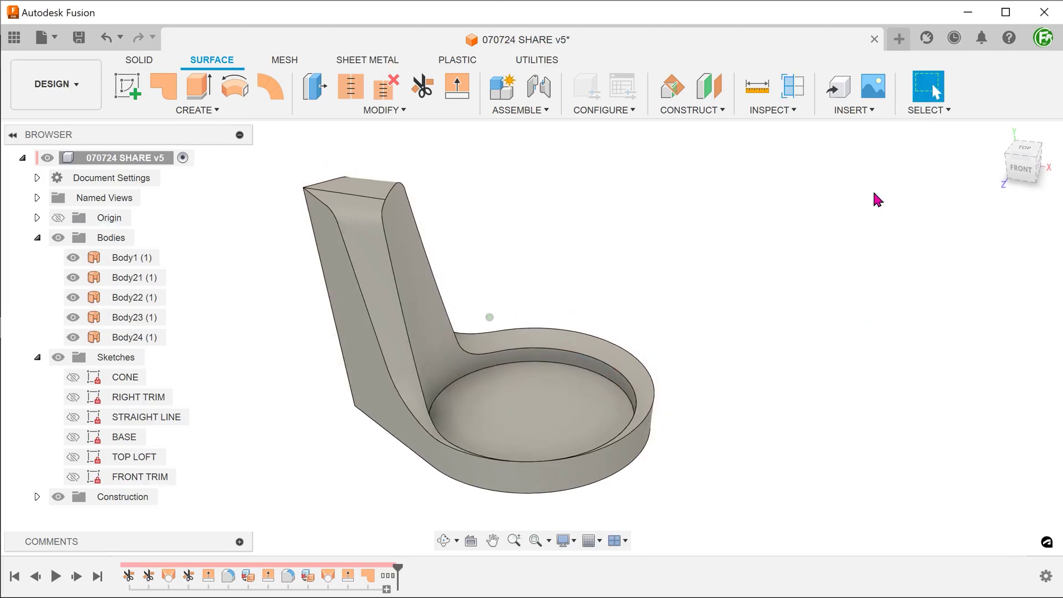
pyautogui.click(1024, 158)
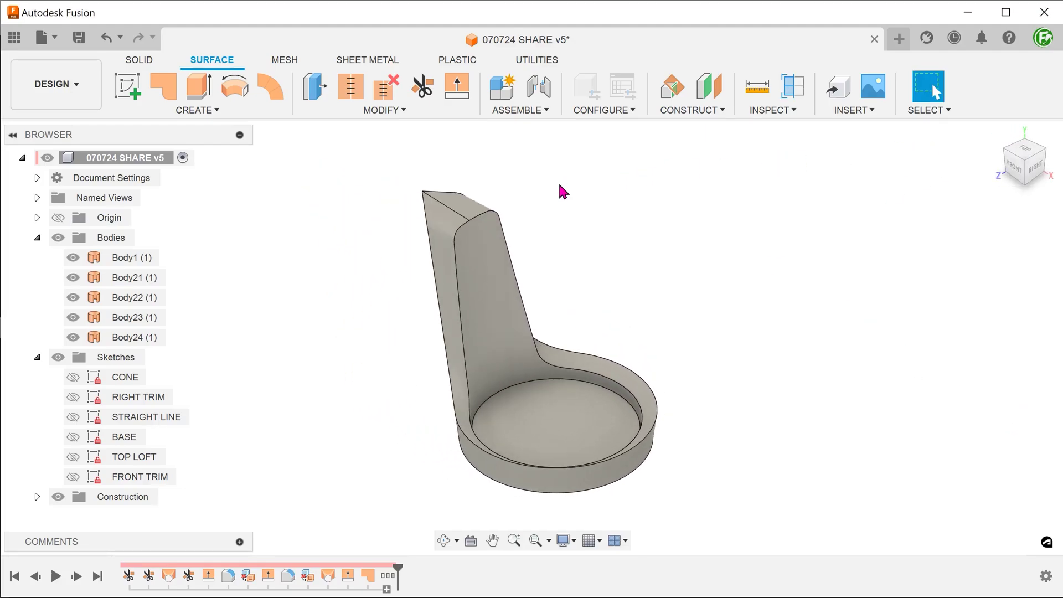
# Stitch all five surface bodies into Body25 at 0.10 mm tolerance.
pyautogui.click(382, 111)
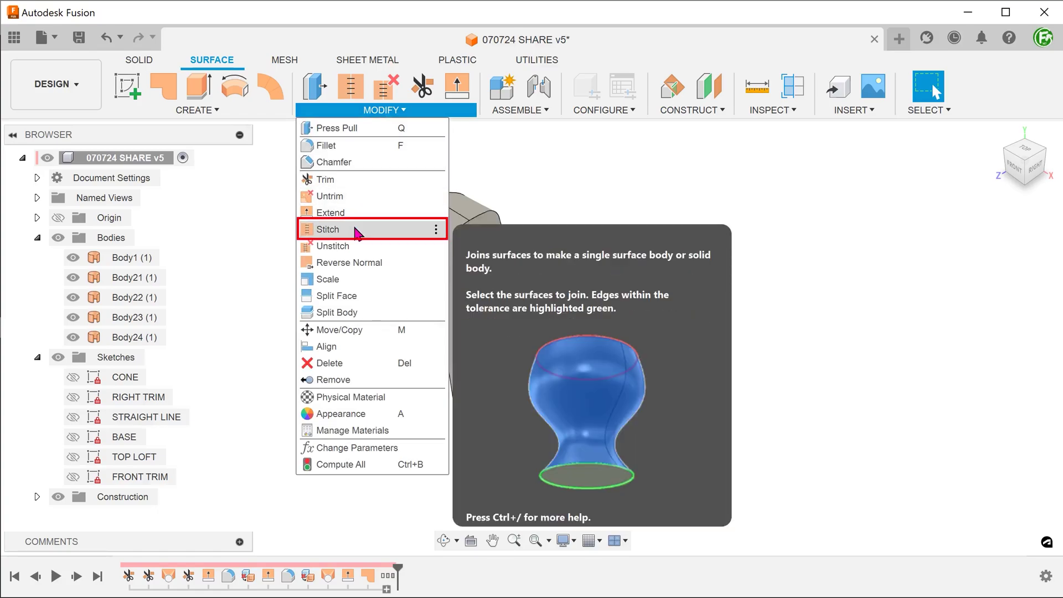
pyautogui.click(357, 232)
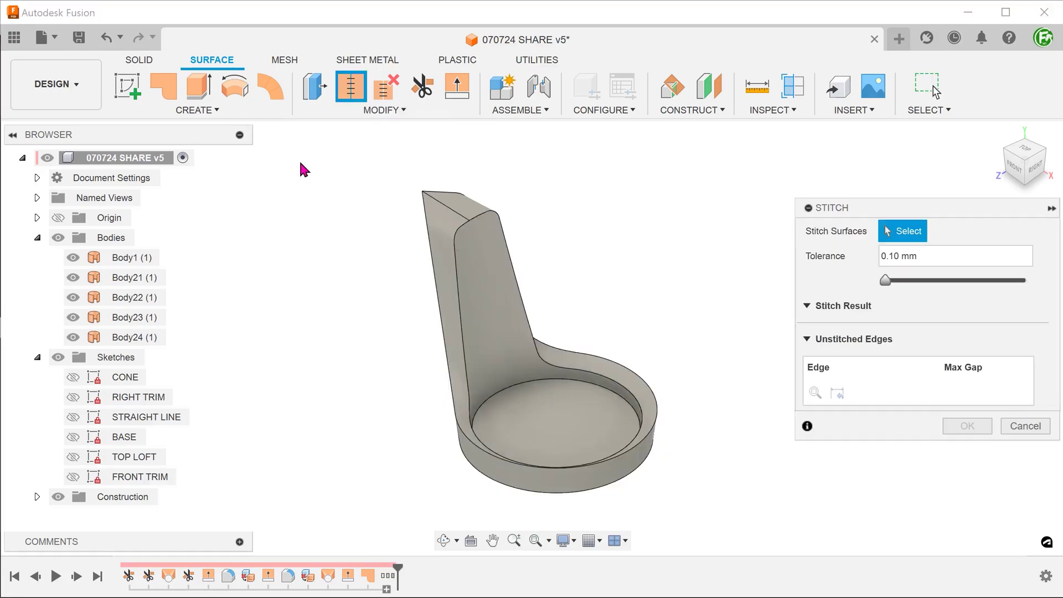
pyautogui.moveTo(301, 162); pyautogui.dragTo(712, 515)
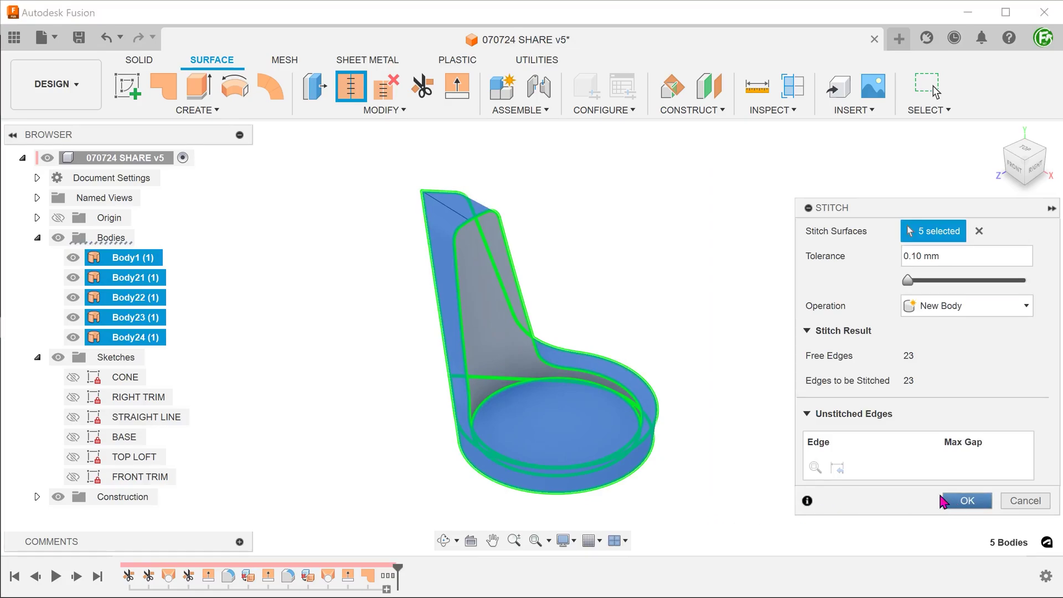
pyautogui.click(967, 501)
pyautogui.click(793, 85)
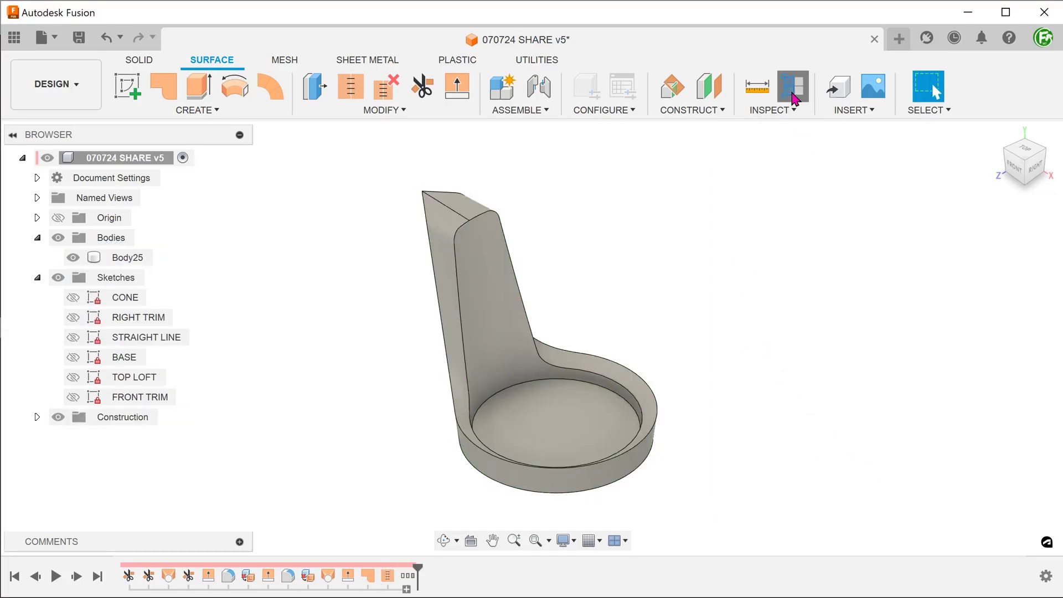
# Section Body25 on the XY plane to confirm it's solid, then advance the timeline one feature.
pyautogui.click(606, 423)
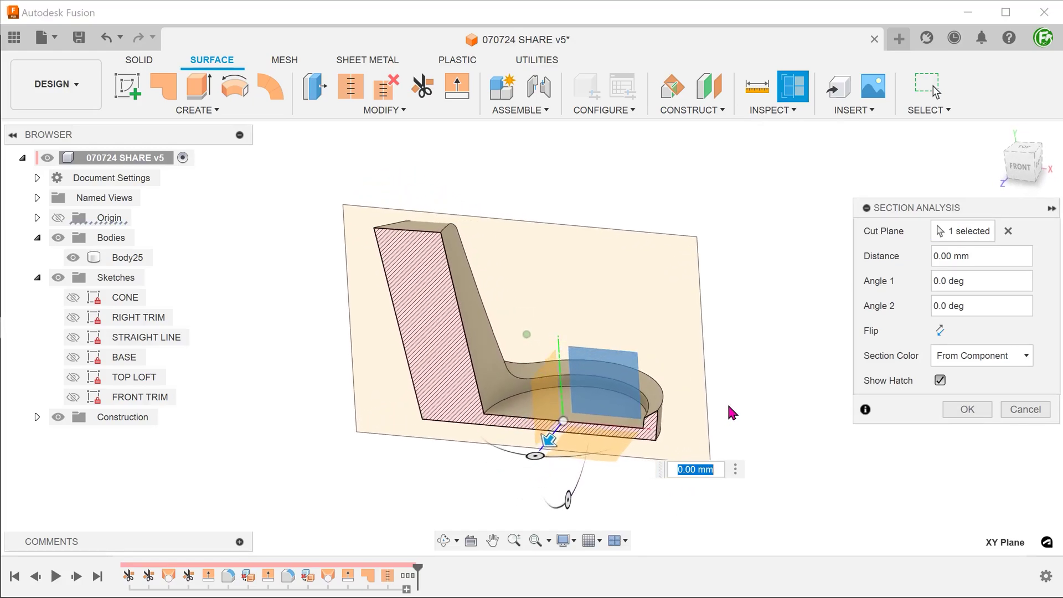
pyautogui.click(1020, 421)
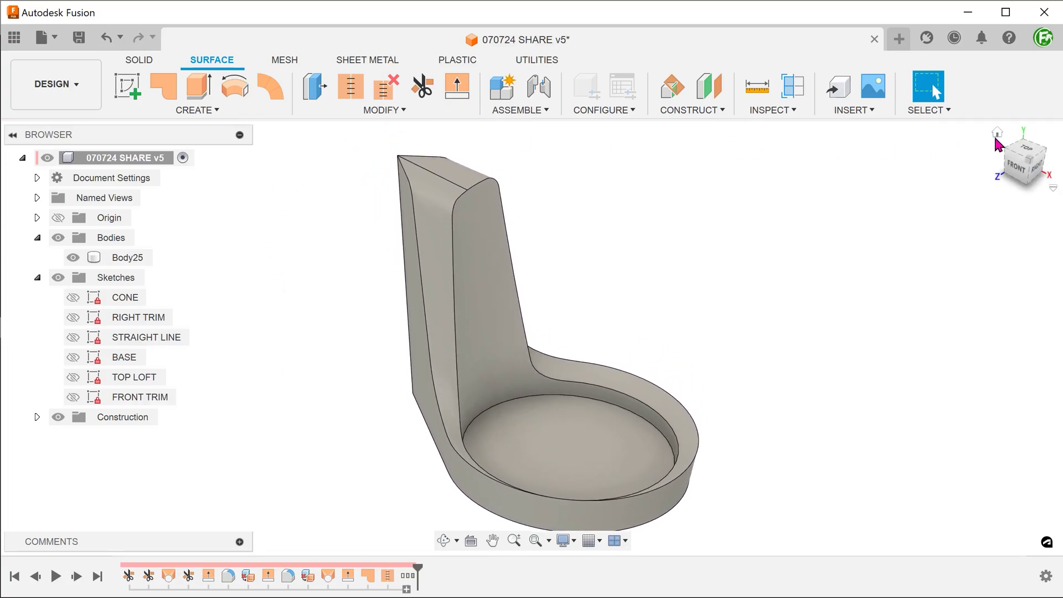
pyautogui.click(997, 135)
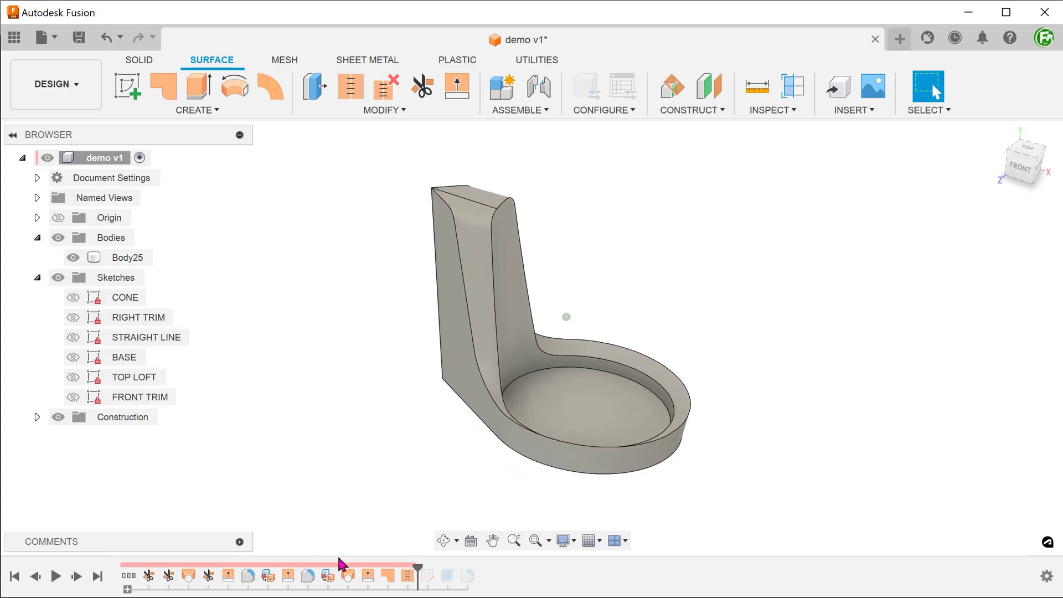
pyautogui.moveTo(418, 567); pyautogui.dragTo(460, 568)
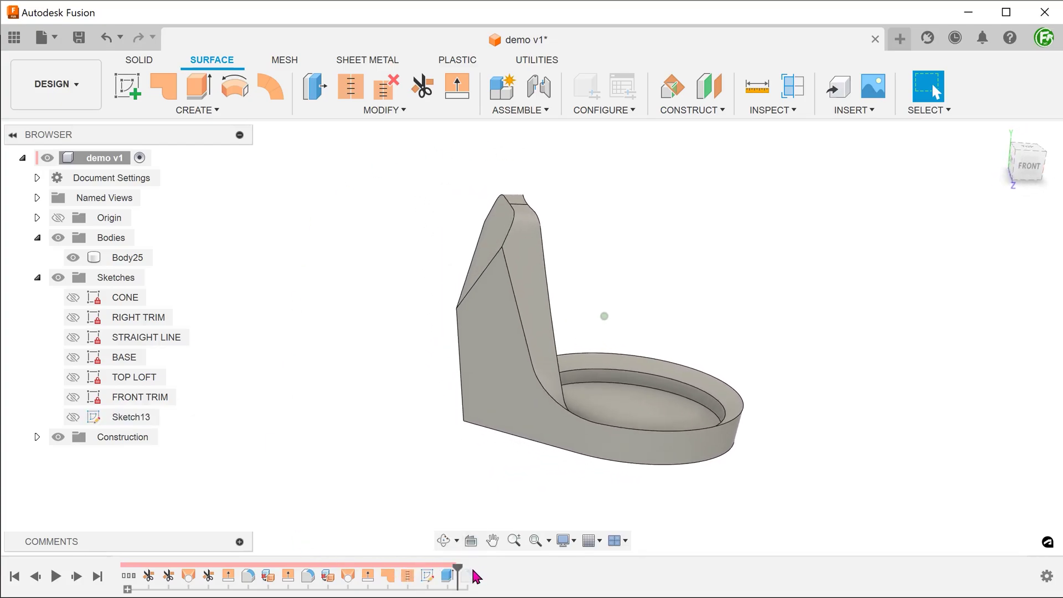